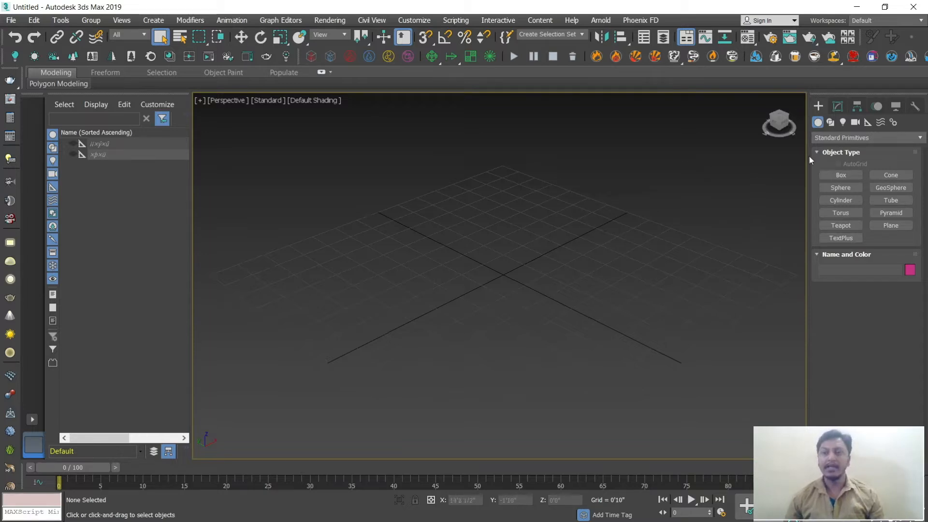
# - Draw a pivot door near the grid centre, about 3'7 1/2" wide, 0'5 1/2" deep and 4'9 1/2" high
pyautogui.click(822, 139)
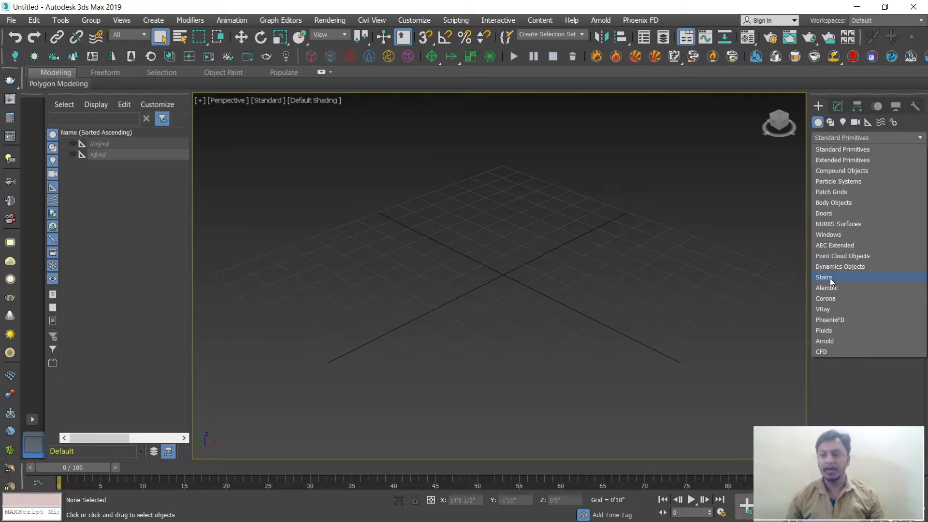
pyautogui.click(832, 215)
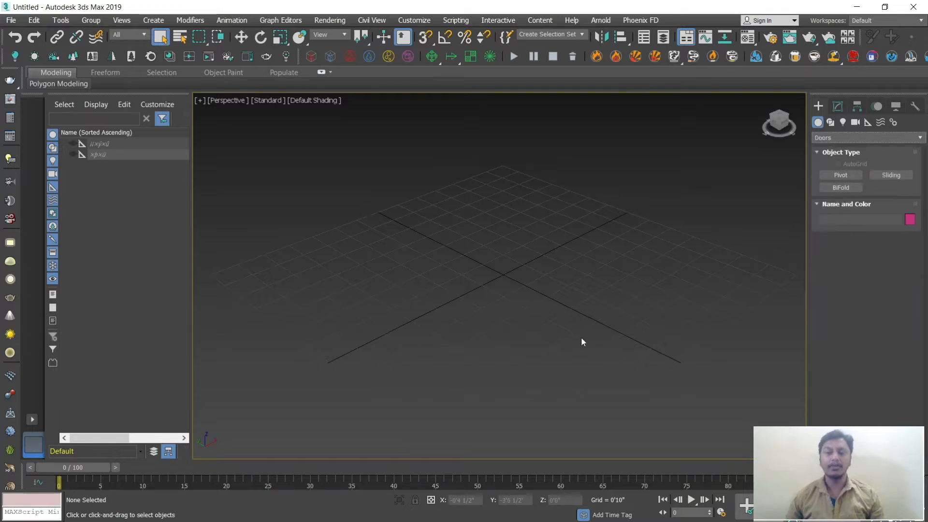
pyautogui.scroll(2, 574, 317)
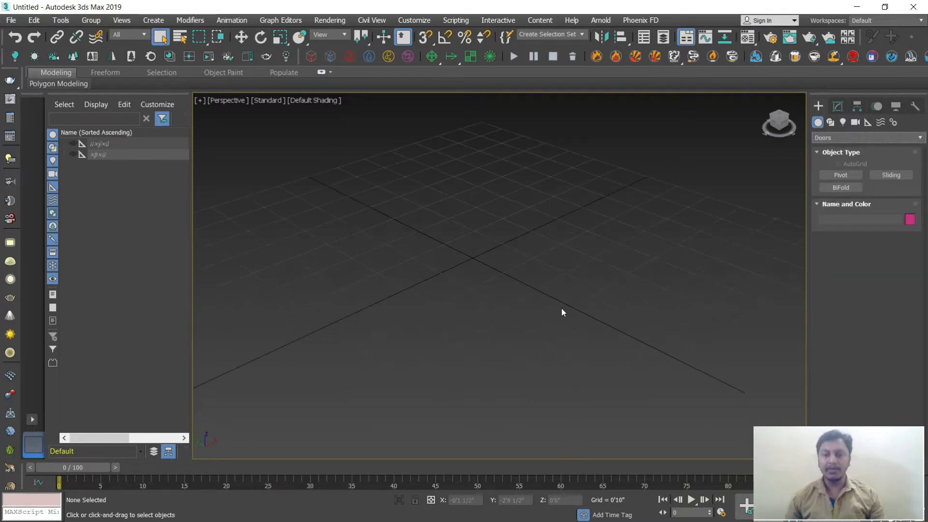
pyautogui.keyDown('alt'); pyautogui.moveTo(542, 292); pyautogui.dragTo(511, 308, button='middle'); pyautogui.keyUp('alt')
pyautogui.click(841, 175)
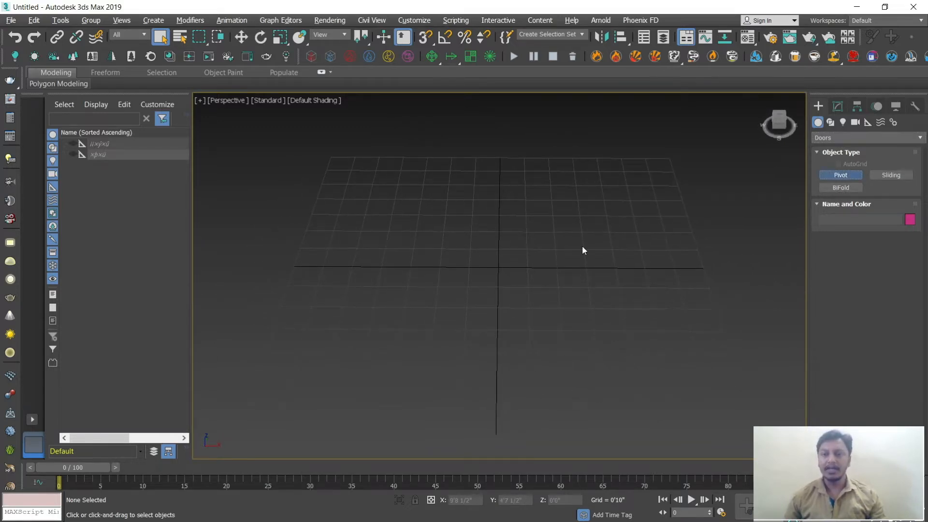
pyautogui.keyDown('alt'); pyautogui.moveTo(566, 280); pyautogui.dragTo(395, 286, button='middle'); pyautogui.keyUp('alt')
pyautogui.moveTo(398, 270); pyautogui.dragTo(531, 273)
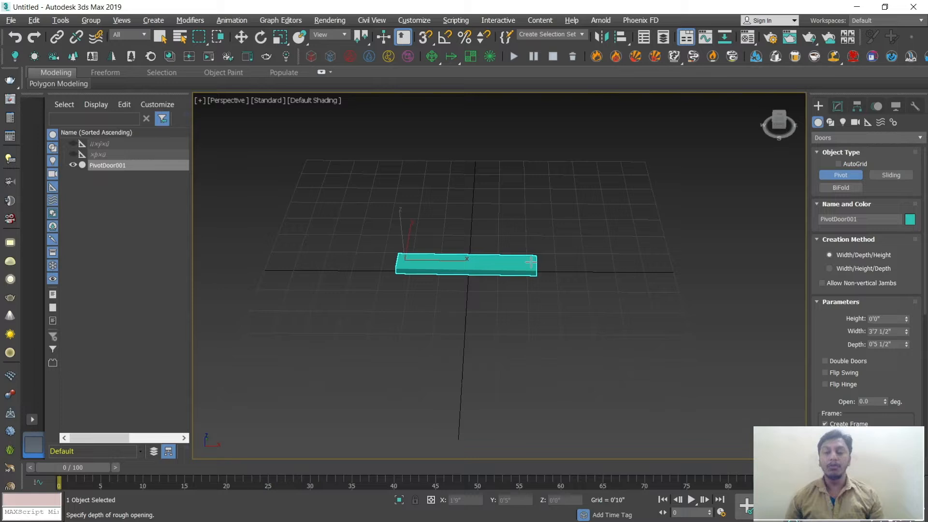
pyautogui.click(531, 261)
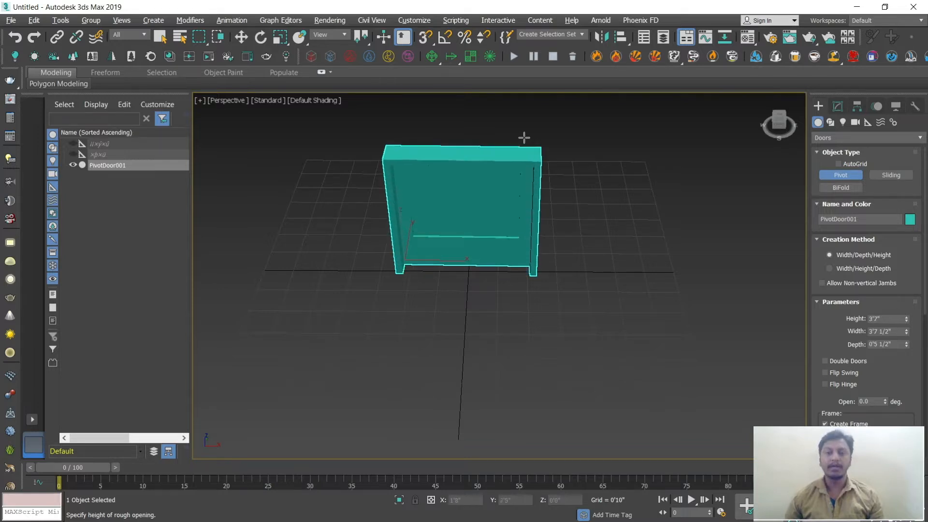
pyautogui.click(520, 95)
# - Set the pivot door's height to 7'0" and its width to 4'0"
pyautogui.moveTo(546, 205); pyautogui.dragTo(552, 316, button='middle')
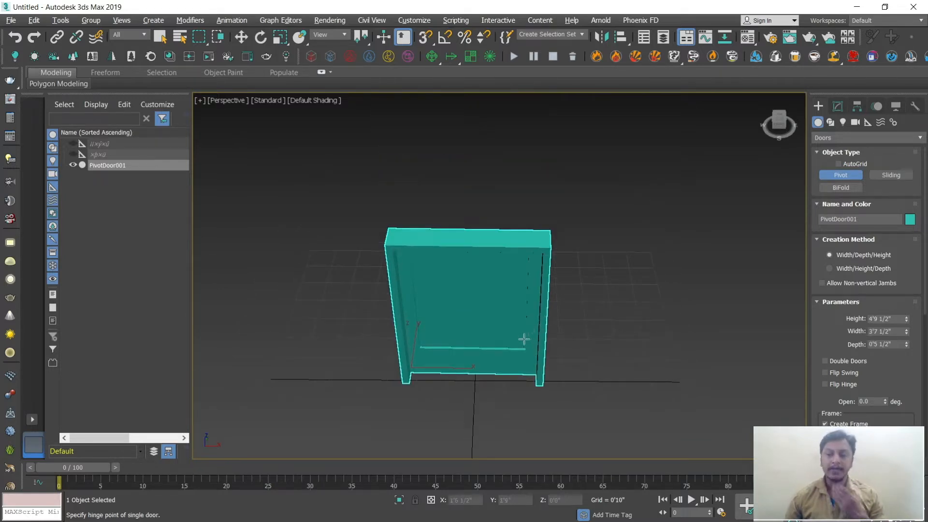
pyautogui.keyDown('alt'); pyautogui.moveTo(521, 343); pyautogui.dragTo(513, 323, button='middle'); pyautogui.keyUp('alt')
pyautogui.scroll(2, 516, 341)
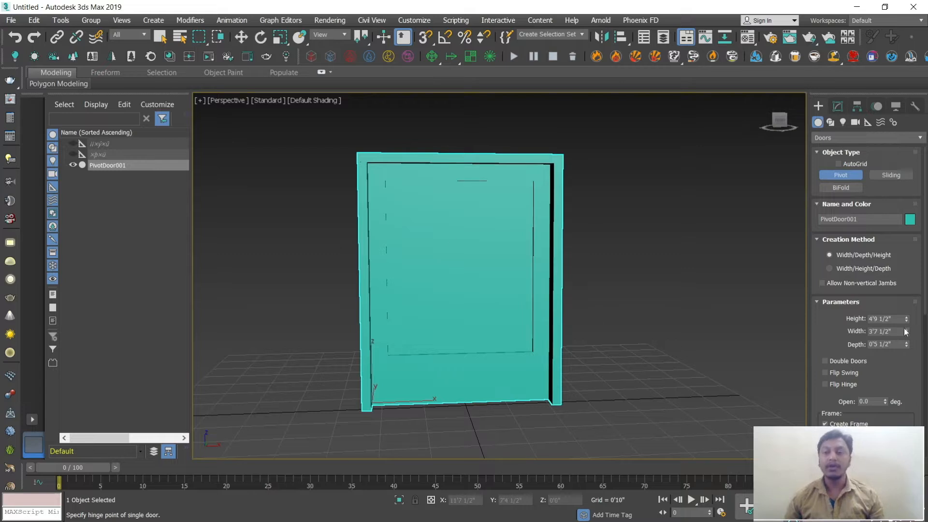
pyautogui.moveTo(897, 321); pyautogui.dragTo(841, 323)
pyautogui.write("7'")
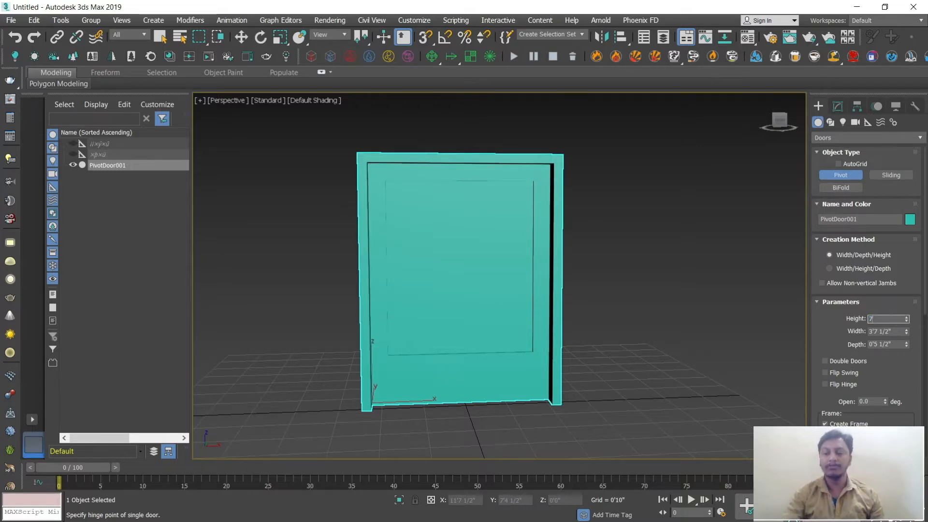
pyautogui.press('Return')
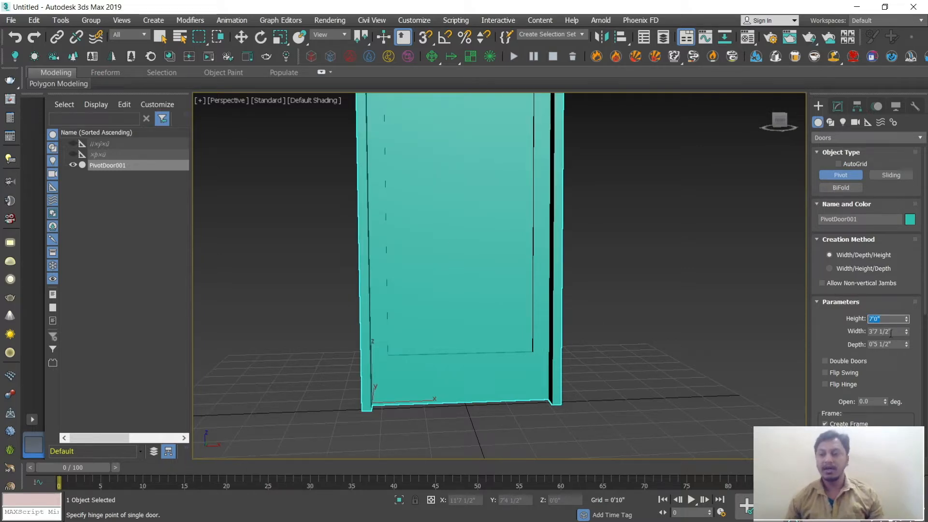
pyautogui.moveTo(895, 333); pyautogui.dragTo(842, 334)
pyautogui.write("4'0")
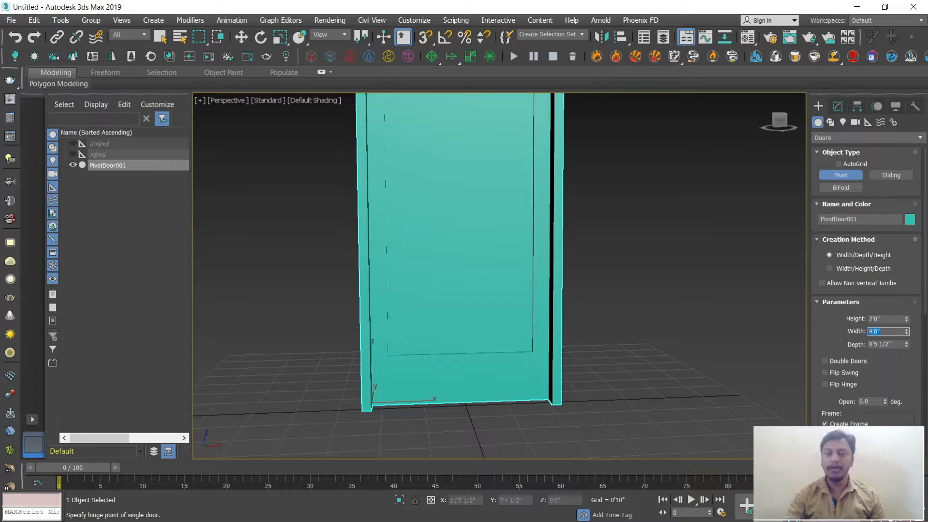
pyautogui.press('Return')
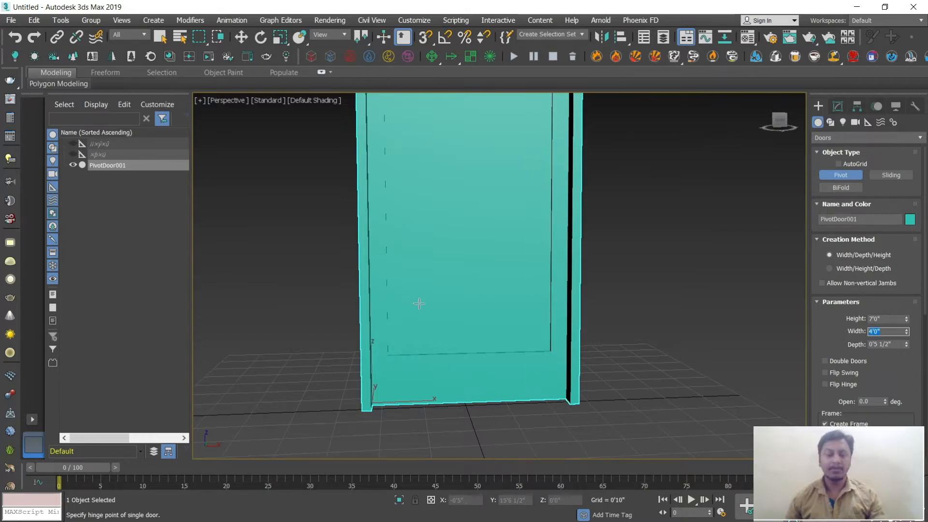
# - Show the resized pivot door with edged faces in the perspective view
pyautogui.scroll(-3, 419, 304)
pyautogui.keyDown('alt'); pyautogui.moveTo(422, 311); pyautogui.dragTo(516, 286, button='middle'); pyautogui.keyUp('alt')
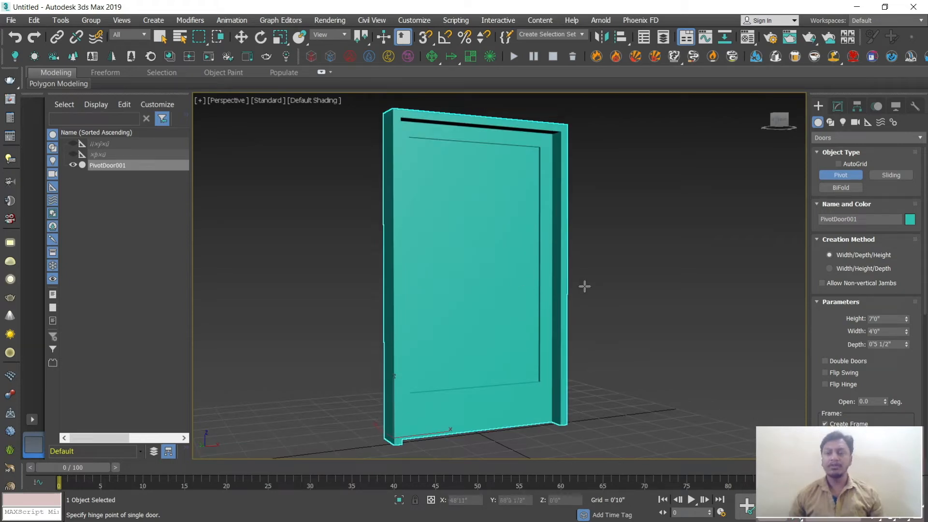
pyautogui.keyDown('alt'); pyautogui.moveTo(502, 332); pyautogui.dragTo(438, 312, button='middle'); pyautogui.keyUp('alt')
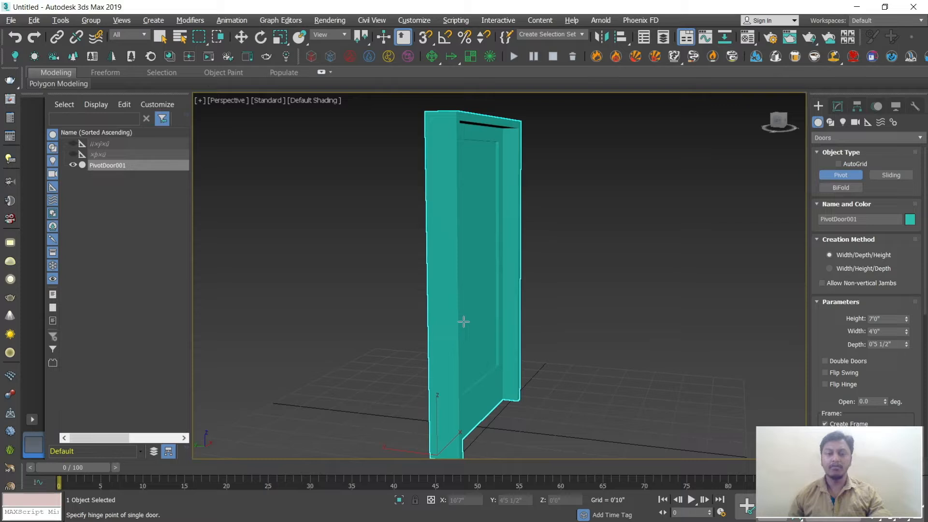
pyautogui.moveTo(522, 306)
pyautogui.keyDown('alt'); pyautogui.mouseDown(button='middle')
pyautogui.moveTo(467, 310)
pyautogui.moveTo(437, 296)
pyautogui.moveTo(494, 313)
pyautogui.moveTo(466, 302)
pyautogui.moveTo(509, 298)
pyautogui.mouseUp(button='middle'); pyautogui.keyUp('alt')
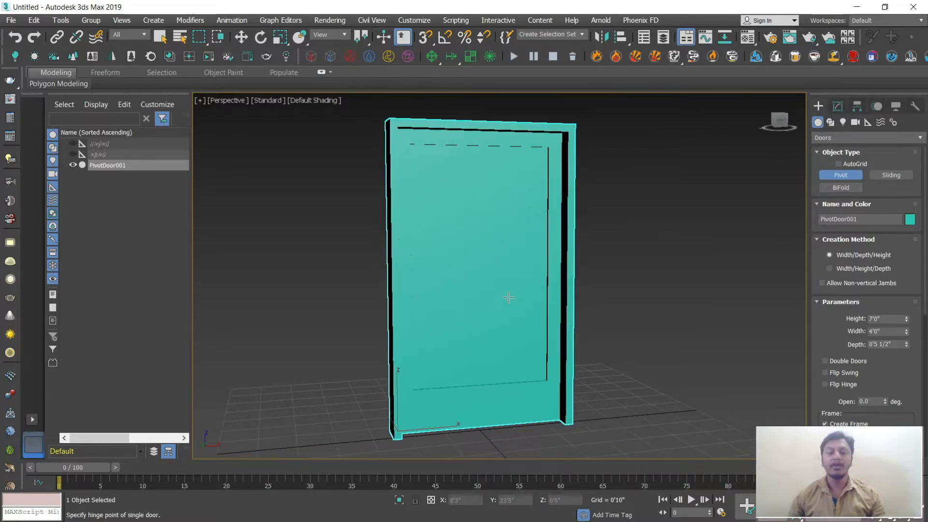
pyautogui.press('F4')
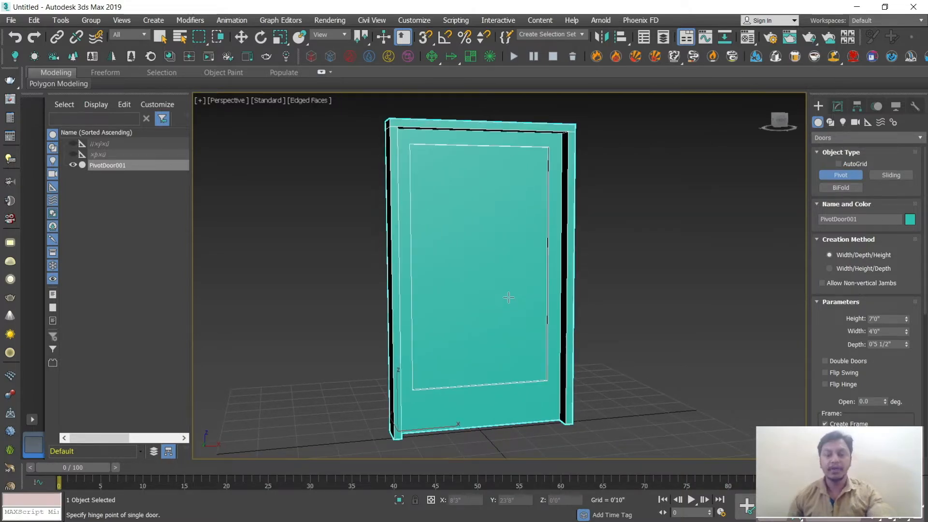
# - Examine the pivot door's leaf panel, frame and edges up close and from different angles
pyautogui.scroll(5, 492, 372)
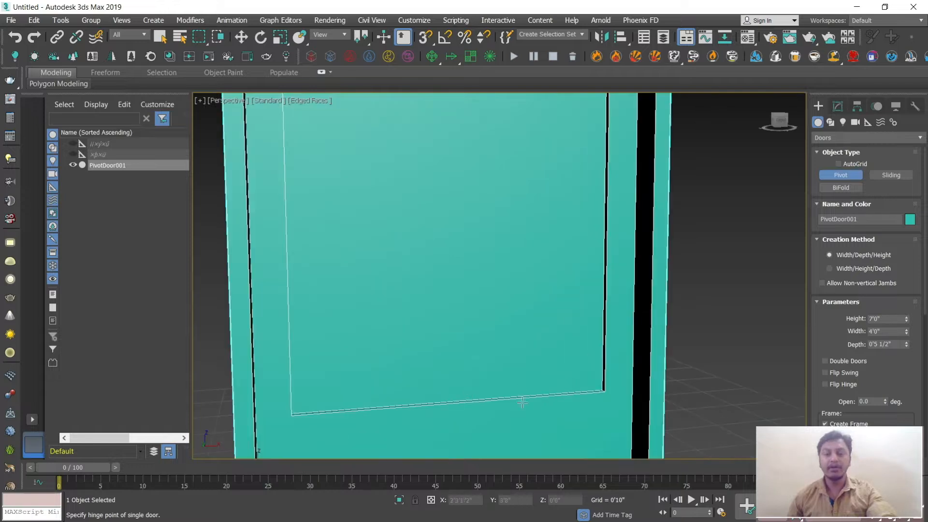
pyautogui.scroll(-2, 490, 400)
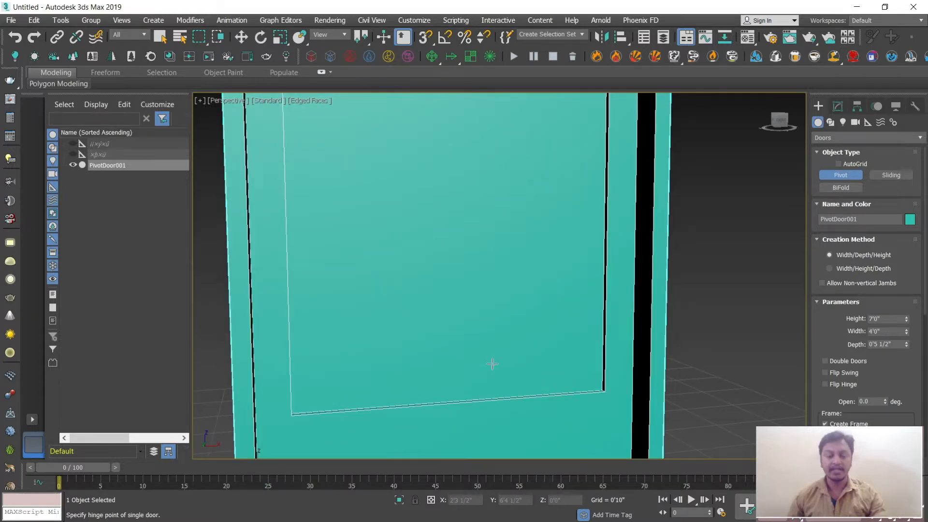
pyautogui.scroll(-1, 494, 354)
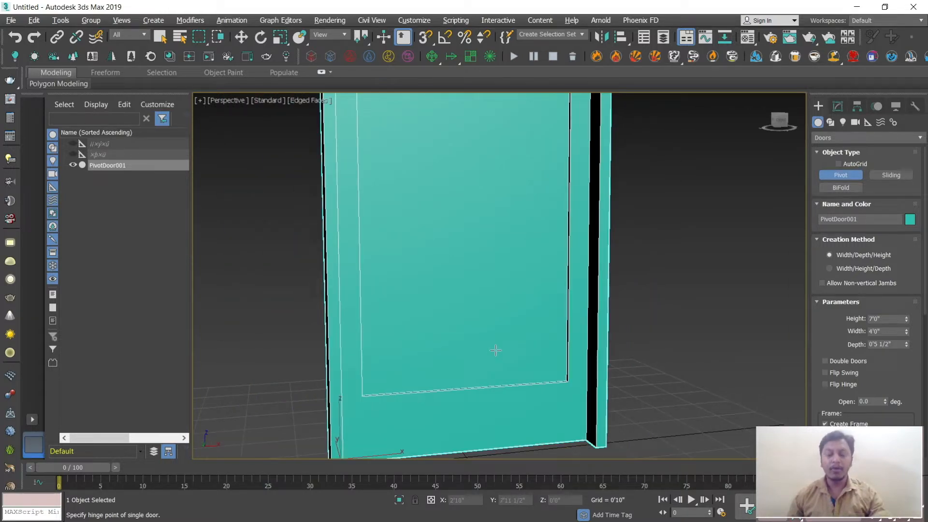
pyautogui.scroll(-3, 495, 350)
pyautogui.scroll(2, 508, 334)
pyautogui.scroll(-3, 513, 340)
pyautogui.scroll(3, 518, 352)
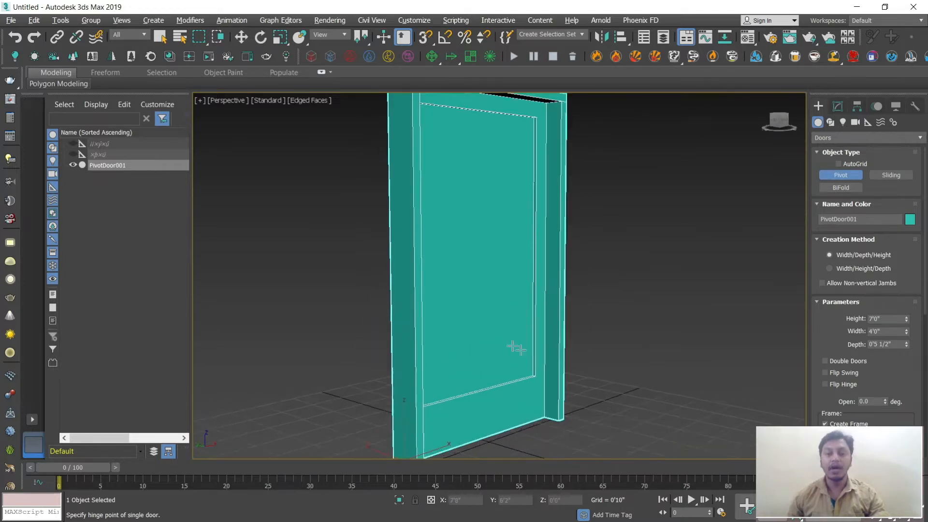
pyautogui.scroll(-3, 535, 360)
pyautogui.keyDown('alt'); pyautogui.moveTo(535, 361); pyautogui.dragTo(515, 359, button='middle'); pyautogui.keyUp('alt')
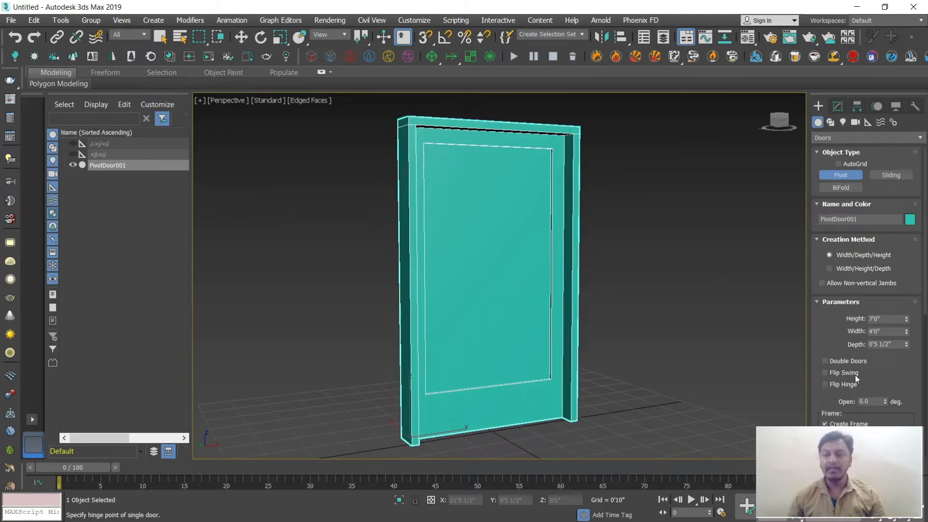
# - Swing the pivot door open to 33.5 degrees
pyautogui.moveTo(886, 402); pyautogui.dragTo(876, 369)
pyautogui.keyDown('alt'); pyautogui.moveTo(611, 352); pyautogui.dragTo(597, 353, button='middle'); pyautogui.keyUp('alt')
pyautogui.scroll(2, 597, 353)
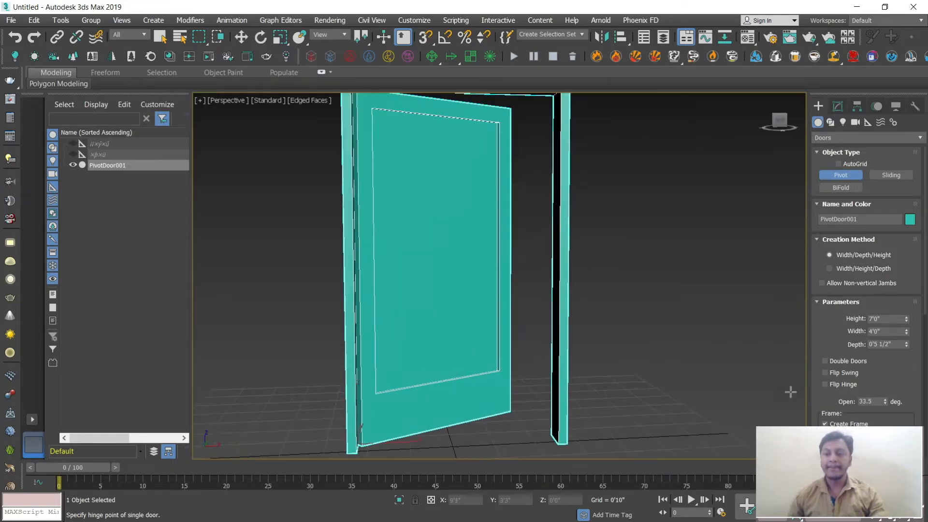
# - Flip the pivot door's hinge side, trying the flipped swing before turning it back off
pyautogui.click(826, 373)
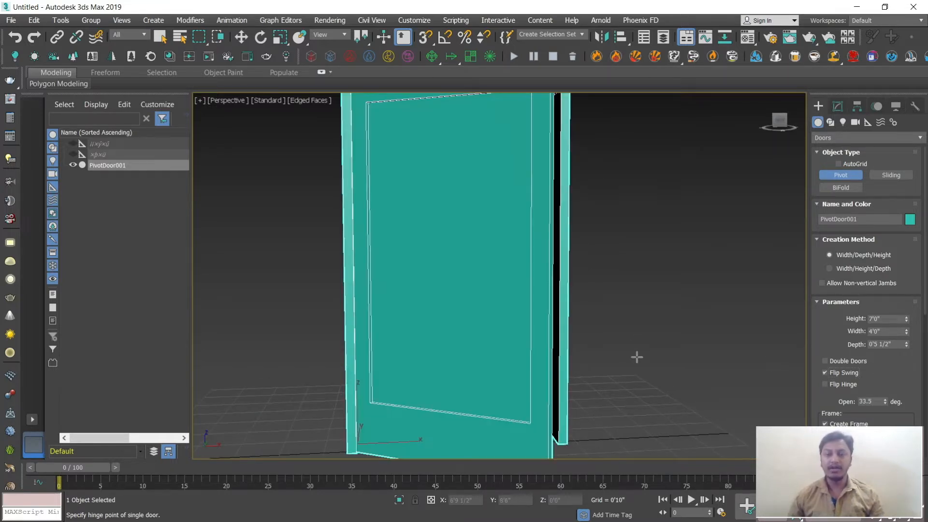
pyautogui.scroll(-2, 634, 357)
pyautogui.keyDown('alt'); pyautogui.moveTo(635, 357); pyautogui.dragTo(604, 363, button='middle'); pyautogui.keyUp('alt')
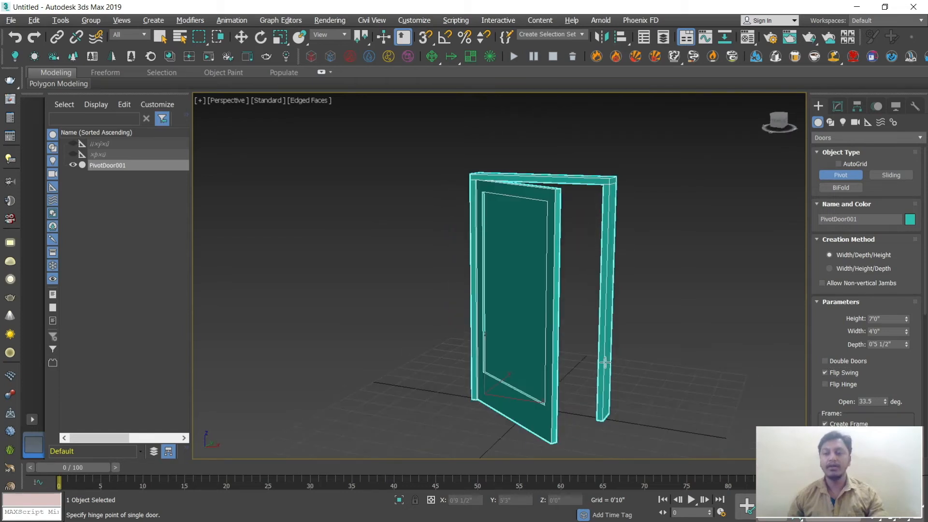
pyautogui.click(824, 384)
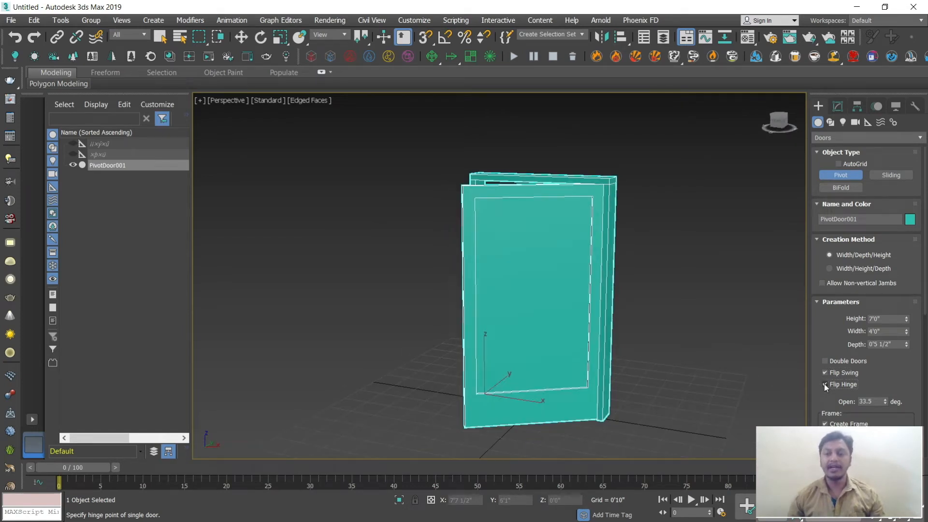
pyautogui.click(826, 374)
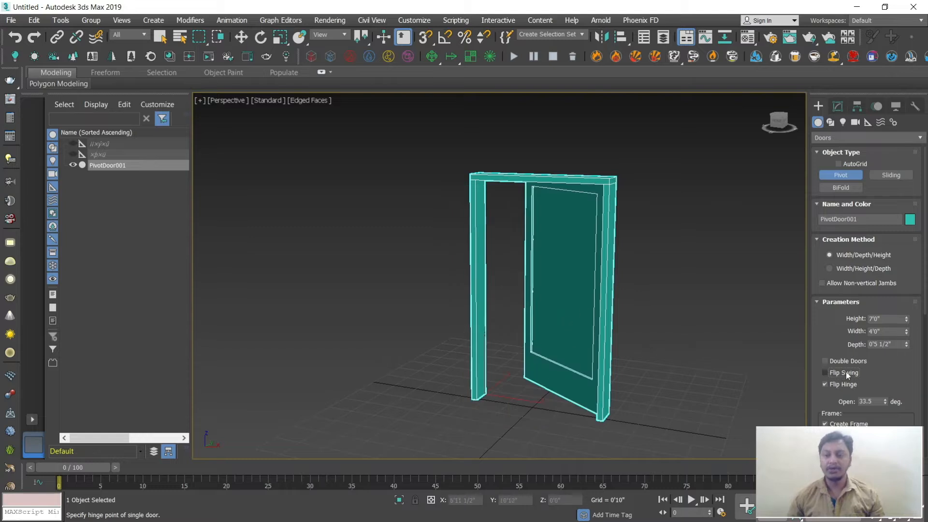
# - Make the pivot door a double door and inspect both leaves
pyautogui.click(825, 361)
pyautogui.keyDown('alt'); pyautogui.moveTo(619, 357); pyautogui.dragTo(594, 357, button='middle'); pyautogui.keyUp('alt')
pyautogui.scroll(5, 587, 364)
pyautogui.scroll(-3, 620, 358)
pyautogui.scroll(3, 622, 358)
pyautogui.scroll(-3, 613, 354)
# - Finish creating pivot doors and delete the pivot door from the scene
pyautogui.rightClick(632, 345)
pyautogui.scroll(-2, 586, 357)
pyautogui.click(594, 357)
pyautogui.click(561, 326)
pyautogui.press('Delete')
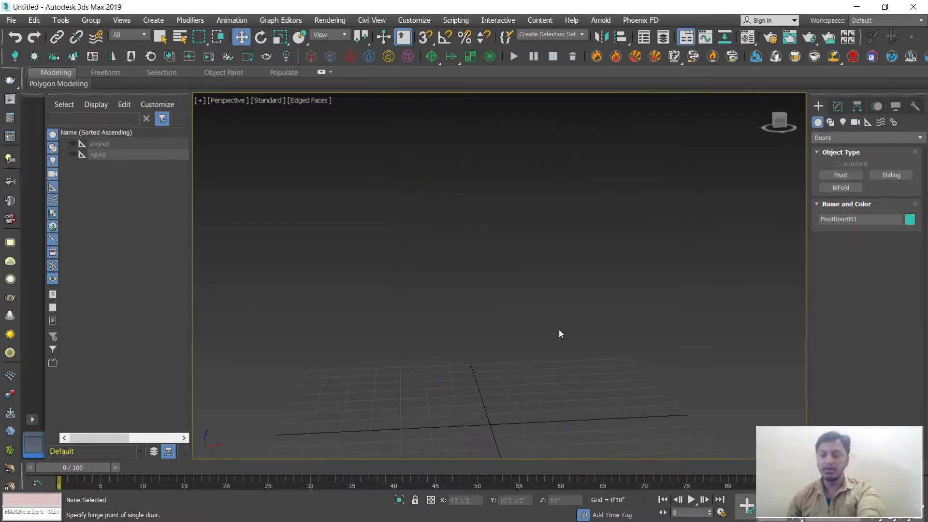
# - Draw a sliding door across the grid centre, about 0'6 1/2" deep and 3'11" high
pyautogui.keyDown('alt'); pyautogui.moveTo(558, 329); pyautogui.dragTo(531, 328, button='middle'); pyautogui.keyUp('alt')
pyautogui.click(891, 175)
pyautogui.moveTo(389, 318); pyautogui.dragTo(571, 317)
pyautogui.click(569, 305)
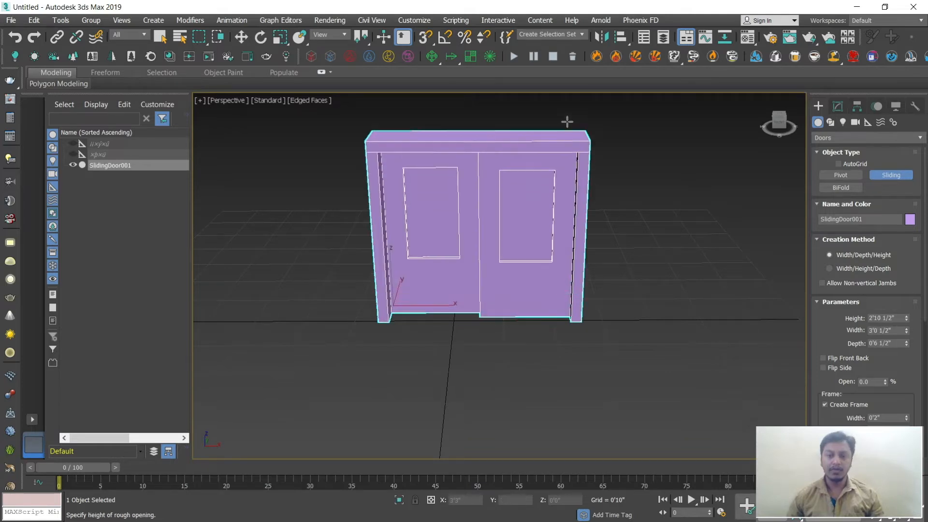
pyautogui.keyDown('alt'); pyautogui.moveTo(567, 104); pyautogui.dragTo(566, 284, button='middle'); pyautogui.keyUp('alt')
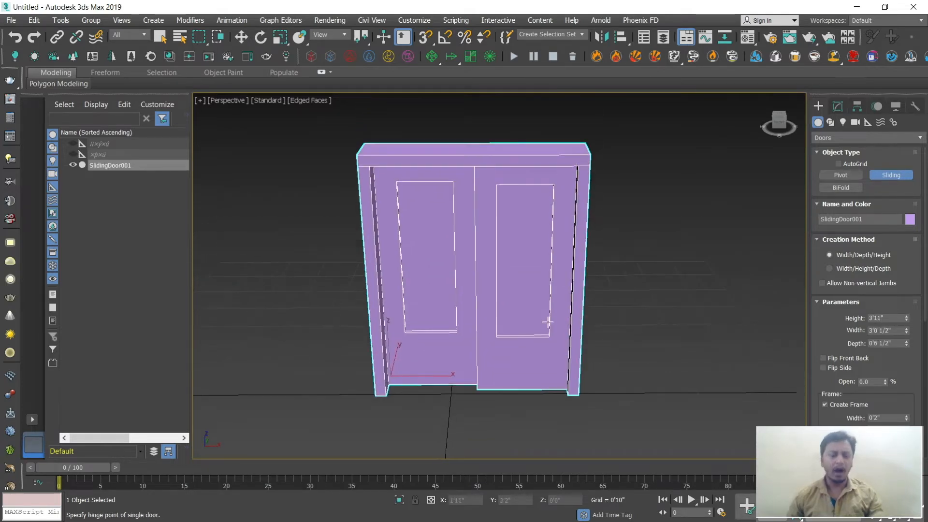
pyautogui.click(557, 307)
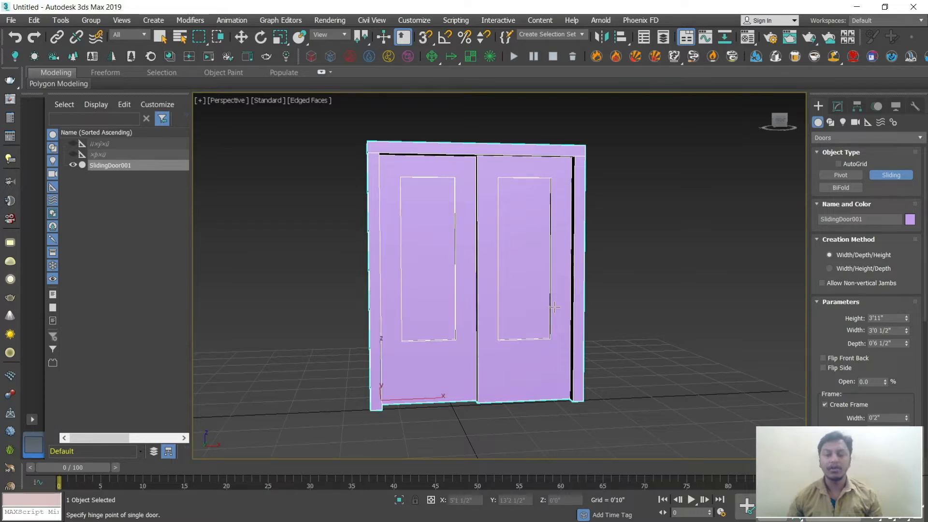
# - Raise the sliding door's height to 4'5 1/2" and open it to 50%
pyautogui.moveTo(907, 320); pyautogui.dragTo(906, 308)
pyautogui.moveTo(586, 263); pyautogui.dragTo(589, 275, button='middle')
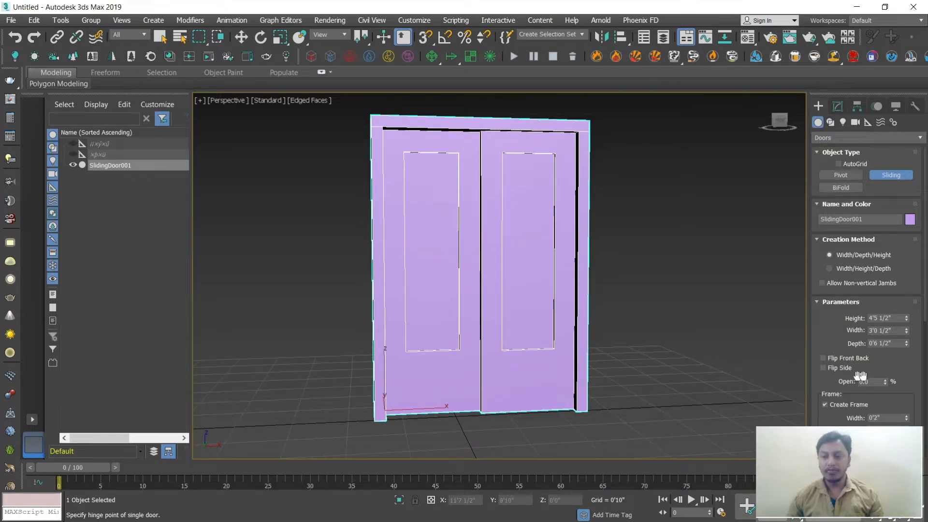
pyautogui.click(887, 380)
pyautogui.moveTo(886, 378); pyautogui.dragTo(882, 355)
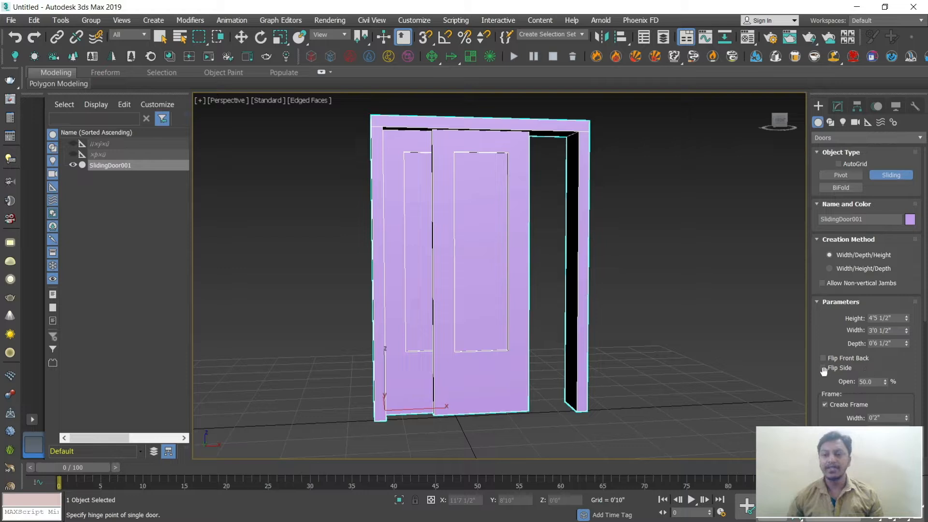
# - Toggle Flip Side on the sliding door repeatedly to compare the two opening sides, leaving it off
pyautogui.click(823, 368)
pyautogui.click(823, 368)
pyautogui.click(823, 368)
pyautogui.click(823, 368)
pyautogui.click(823, 368)
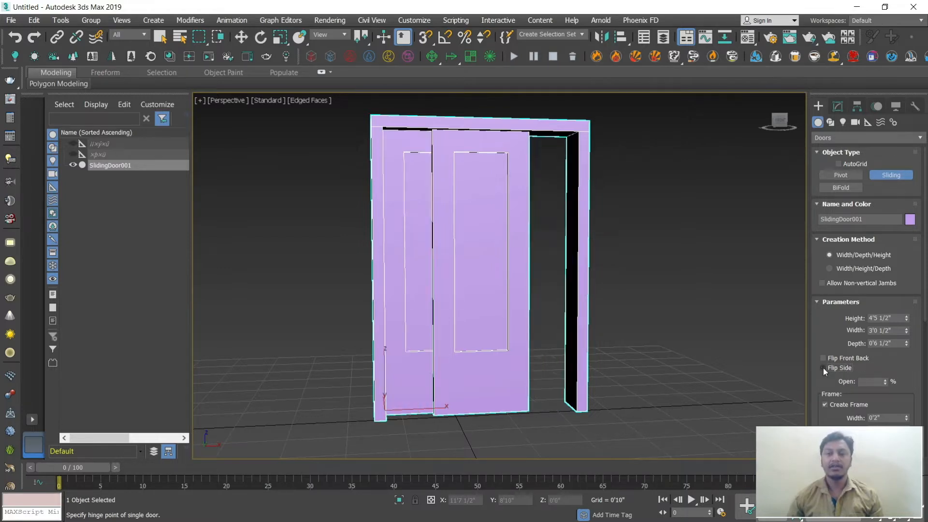
pyautogui.click(823, 368)
pyautogui.click(823, 368)
pyautogui.click(823, 368)
pyautogui.click(823, 368)
# - Try out other frame widths on the sliding door, ending back at 0'2"
pyautogui.keyDown('alt'); pyautogui.moveTo(535, 343); pyautogui.dragTo(549, 357, button='middle'); pyautogui.keyUp('alt')
pyautogui.scroll(3, 549, 356)
pyautogui.scroll(-5, 861, 324)
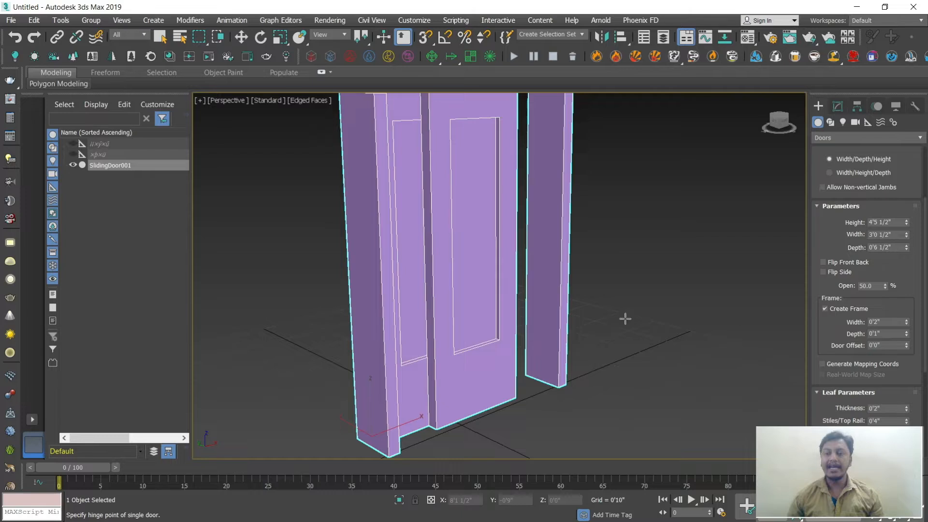
pyautogui.moveTo(626, 318); pyautogui.dragTo(595, 333, button='middle')
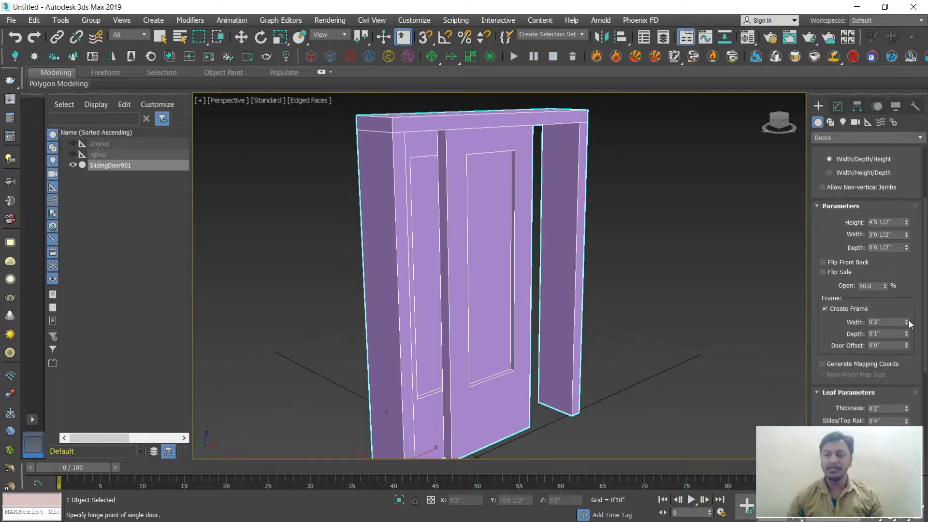
pyautogui.moveTo(908, 323); pyautogui.dragTo(914, 315)
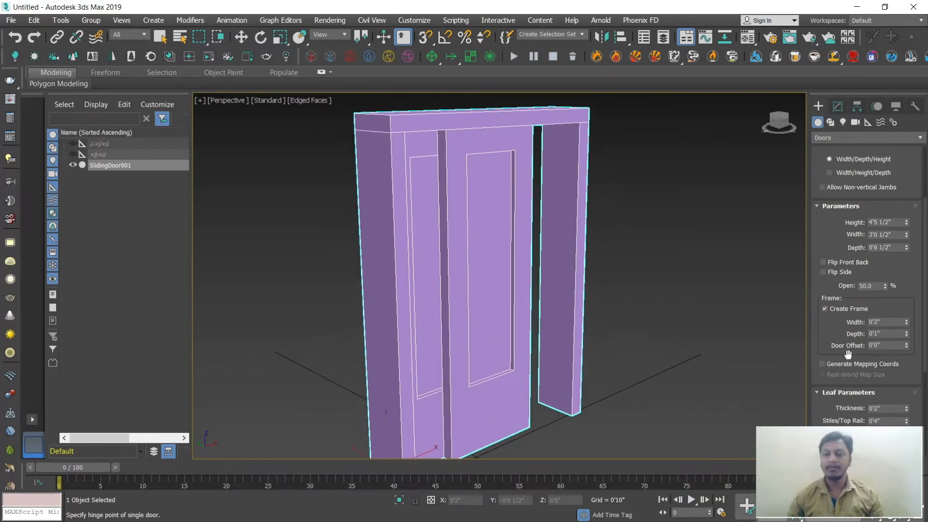
# - Set the bottom rail of the sliding door's leaves to 0'6"
pyautogui.scroll(-3, 821, 401)
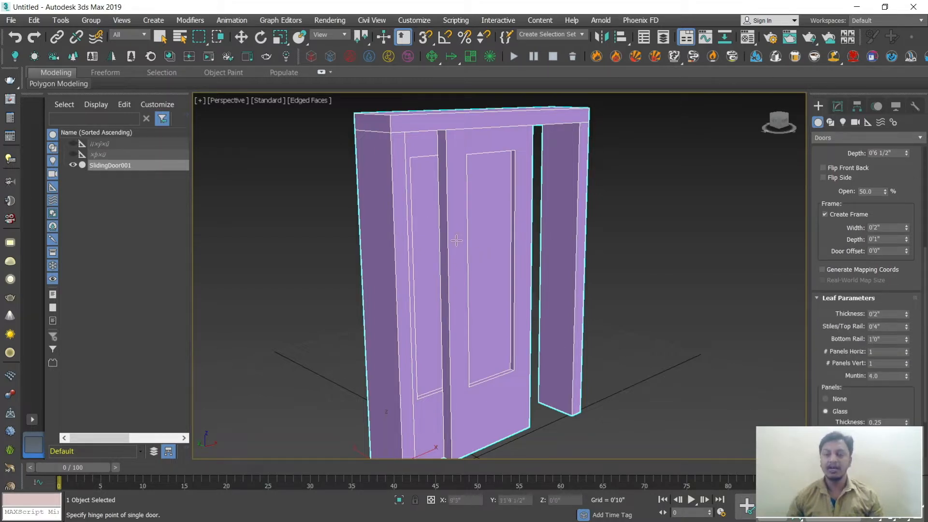
pyautogui.moveTo(907, 341); pyautogui.dragTo(920, 361)
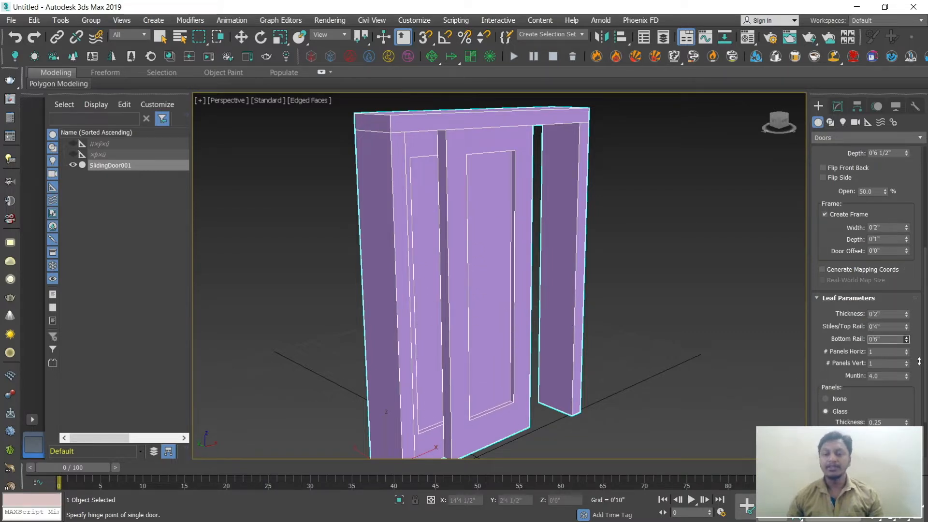
pyautogui.scroll(-3, 576, 307)
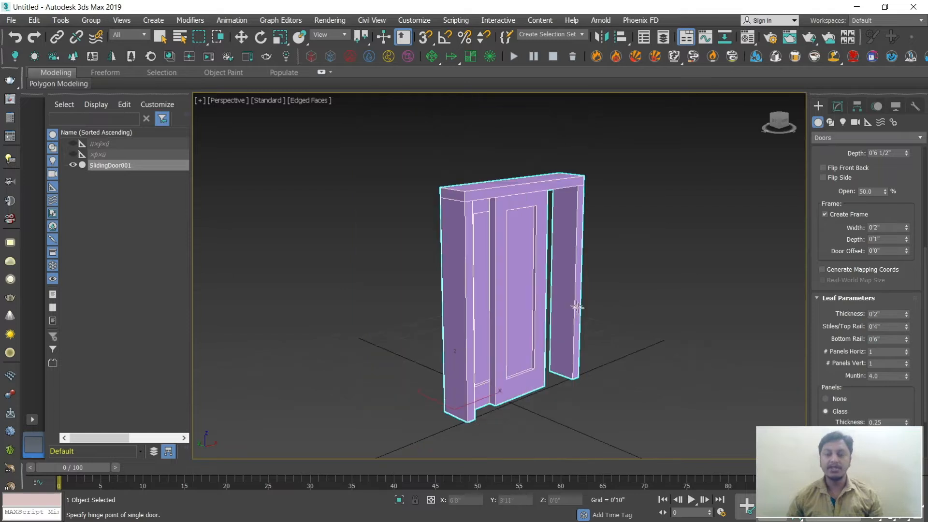
# - Finish creating sliding doors and delete the sliding door from the scene
pyautogui.press('w')
pyautogui.keyDown('alt'); pyautogui.moveTo(599, 318); pyautogui.dragTo(645, 314, button='middle'); pyautogui.keyUp('alt')
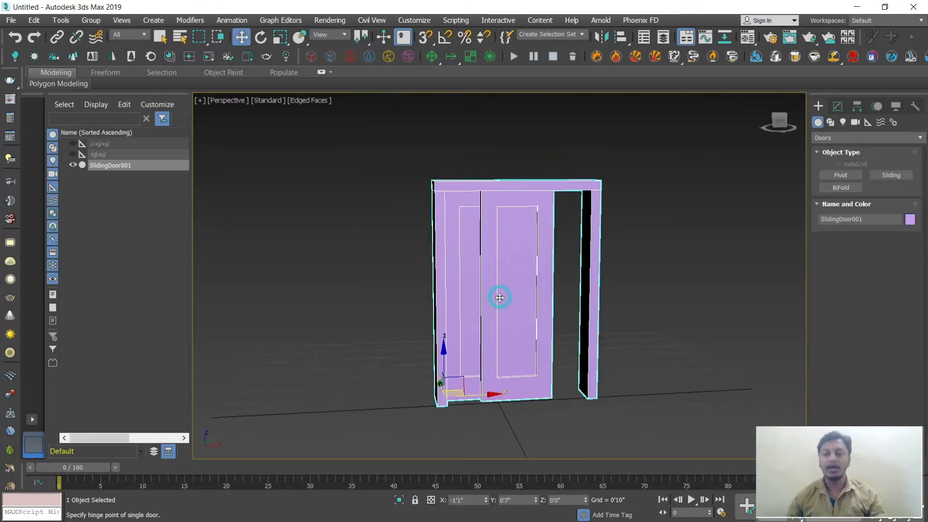
pyautogui.press('Delete')
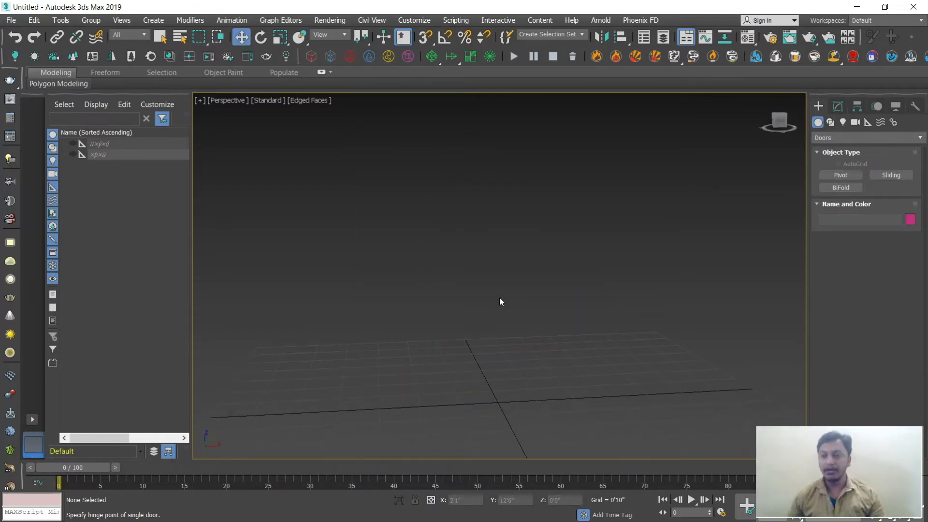
# - Draw a BiFold door across the grid centre, about 5'8" wide, 0'6 1/2" deep and 6'2" high
pyautogui.moveTo(526, 382); pyautogui.dragTo(500, 375, button='middle')
pyautogui.click(841, 188)
pyautogui.keyDown('alt'); pyautogui.moveTo(645, 293); pyautogui.dragTo(503, 373, button='middle'); pyautogui.keyUp('alt')
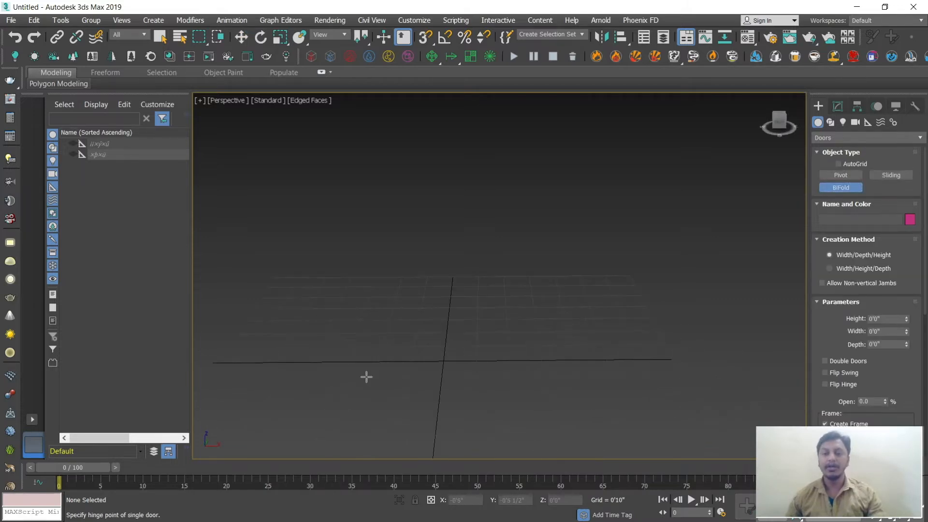
pyautogui.moveTo(342, 363); pyautogui.dragTo(571, 360)
pyautogui.click(569, 350)
pyautogui.click(551, 111)
pyautogui.keyDown('alt'); pyautogui.moveTo(562, 214); pyautogui.dragTo(554, 320, button='middle'); pyautogui.keyUp('alt')
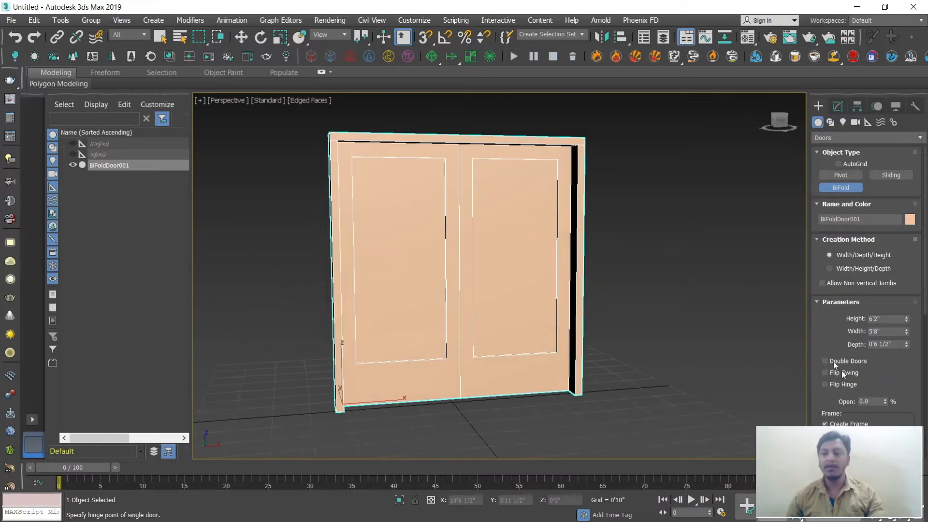
# - Open the bifold door to 64% and turn Double Doors on and off again to compare both layouts
pyautogui.moveTo(885, 401); pyautogui.dragTo(878, 366)
pyautogui.moveTo(893, 372); pyautogui.dragTo(889, 324)
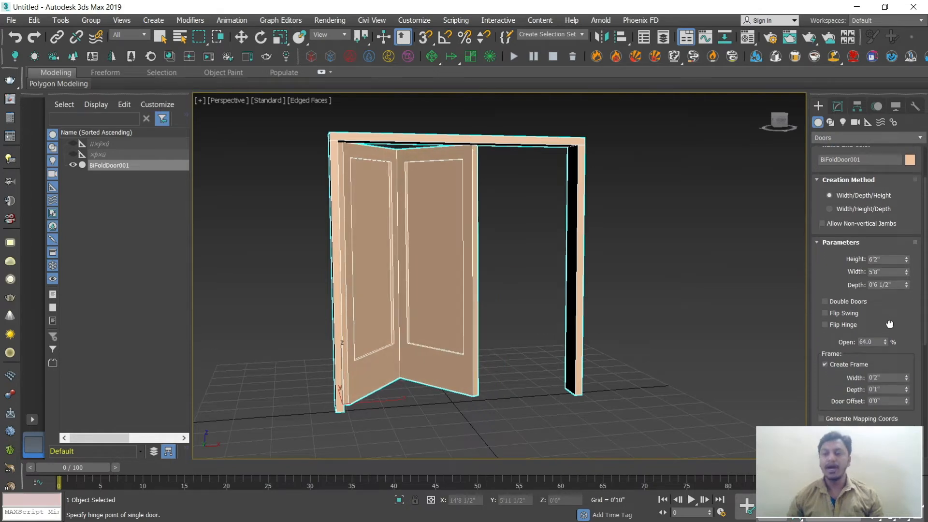
pyautogui.click(826, 301)
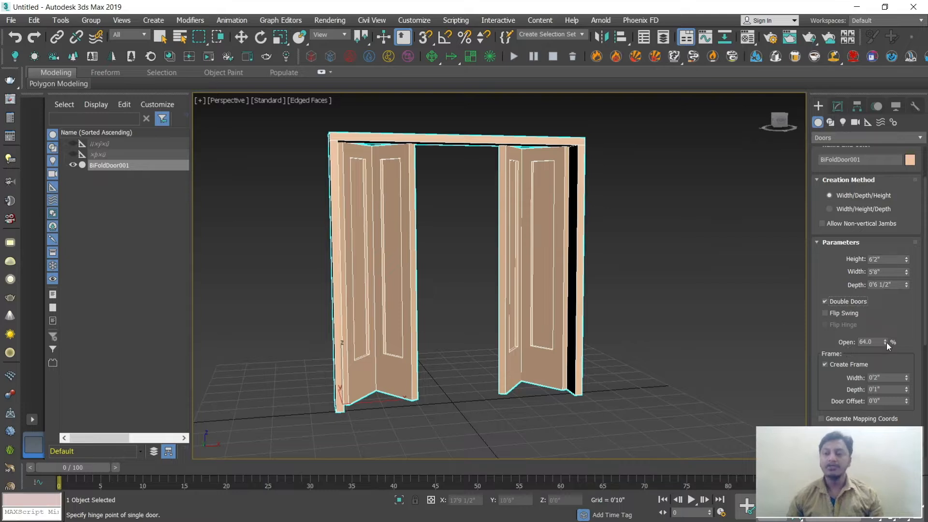
pyautogui.click(825, 301)
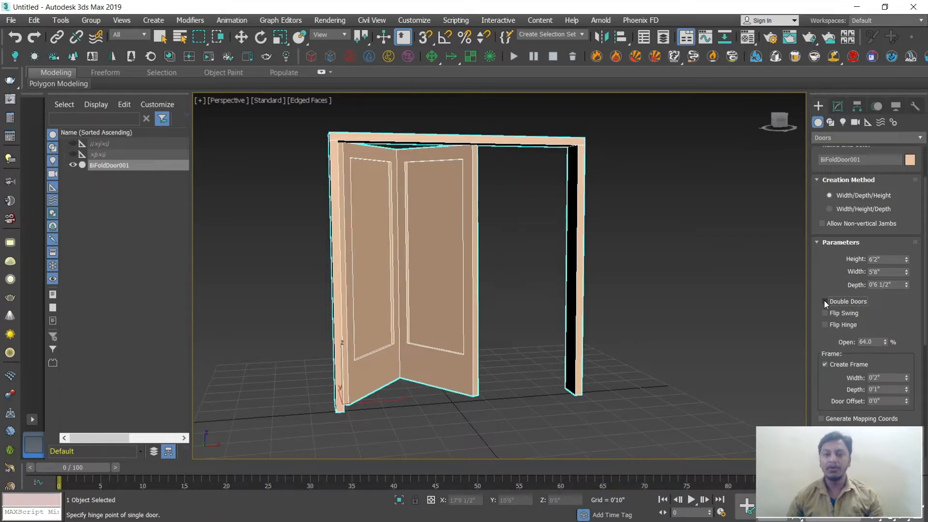
# - Look through the bifold door's frame, leaf and creation parameters
pyautogui.moveTo(829, 373); pyautogui.dragTo(828, 368)
pyautogui.scroll(-2, 827, 368)
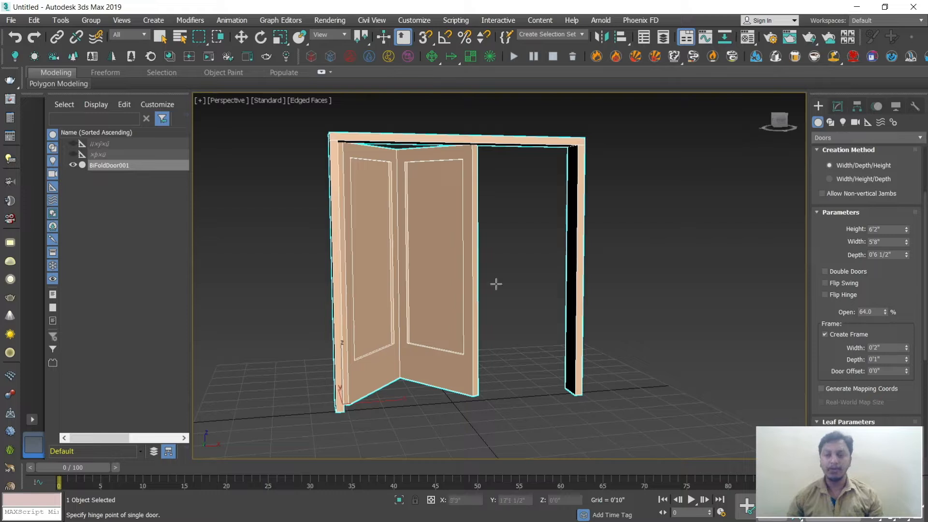
pyautogui.scroll(-10, 830, 369)
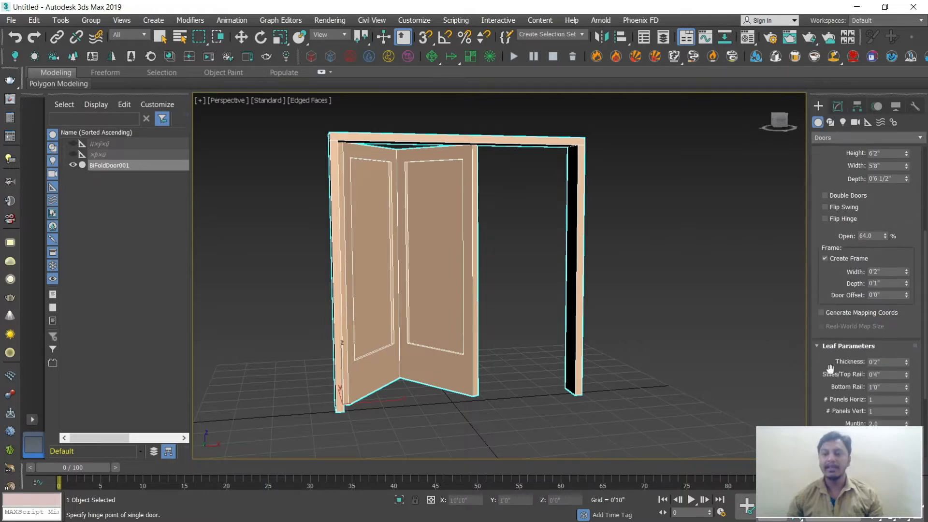
pyautogui.scroll(6, 824, 271)
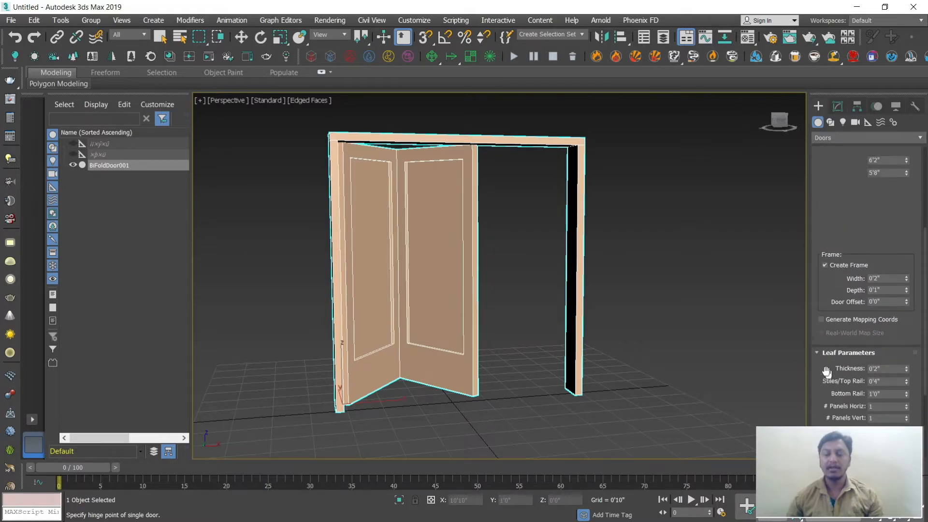
pyautogui.scroll(3, 827, 325)
pyautogui.scroll(5, 822, 224)
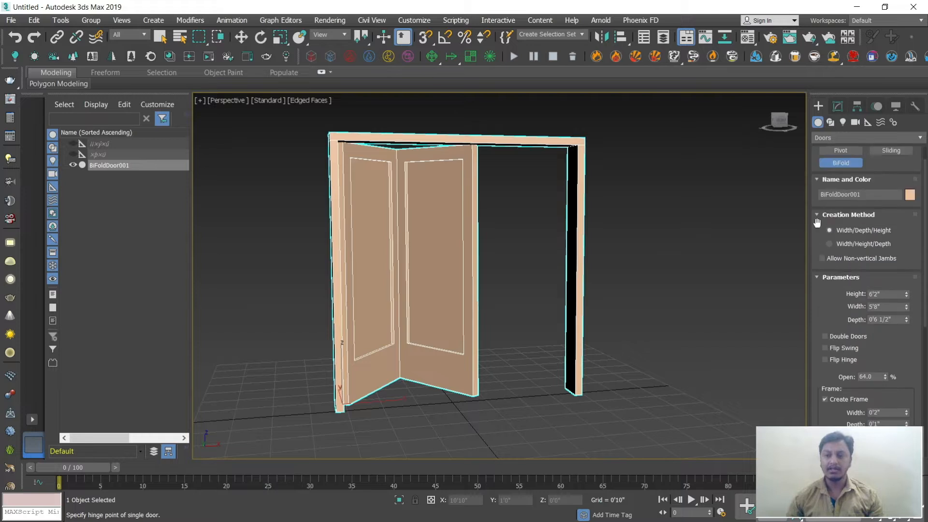
pyautogui.scroll(2, 820, 238)
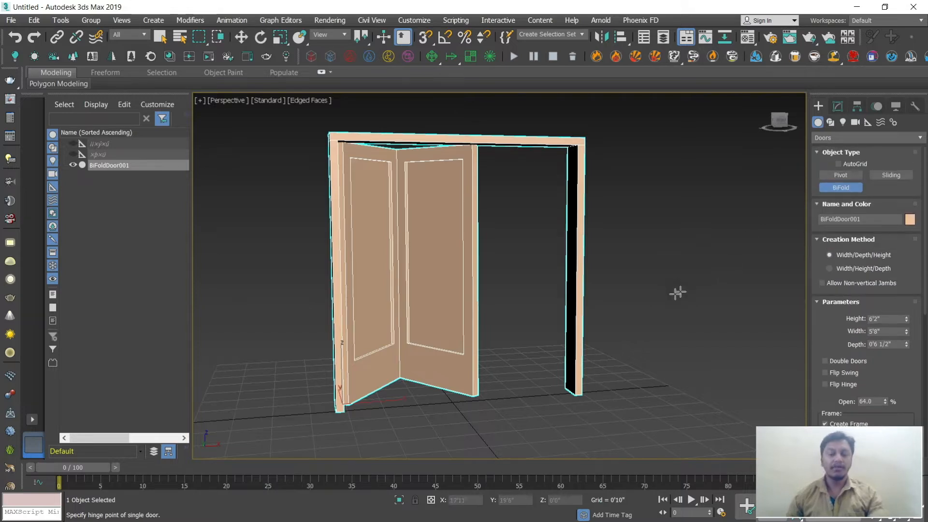
# - Finish creating bifold doors and delete the bifold door from the scene
pyautogui.rightClick(667, 300)
pyautogui.keyDown('alt'); pyautogui.moveTo(657, 306); pyautogui.dragTo(663, 322, button='middle'); pyautogui.keyUp('alt')
pyautogui.press('w')
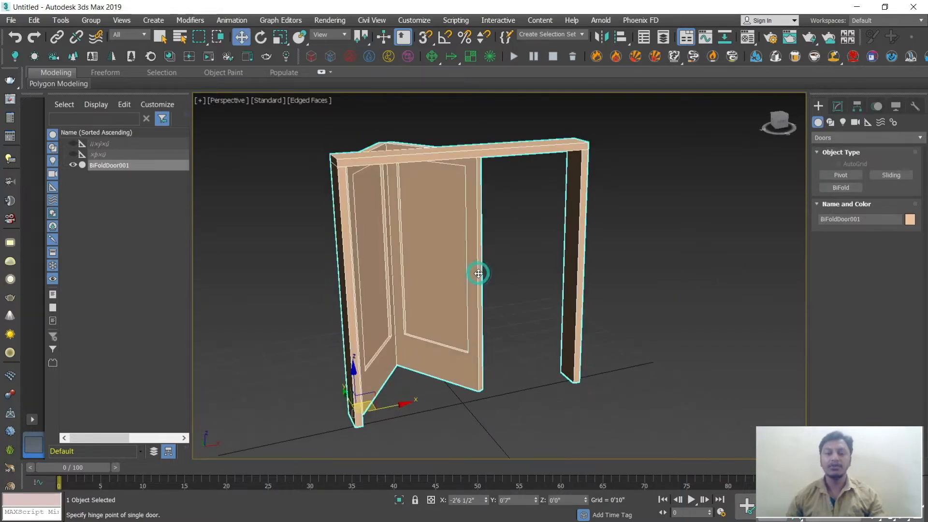
pyautogui.press('Delete')
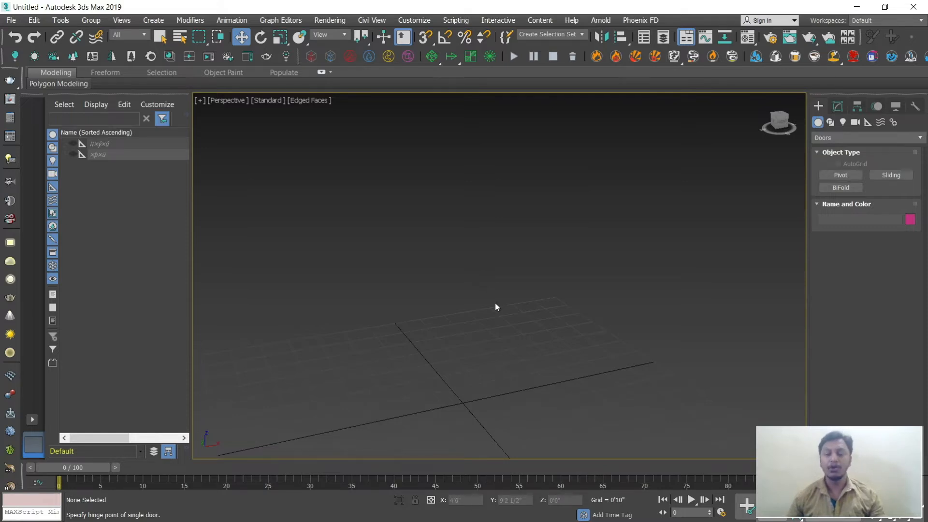
# - Switch the geometry category to Windows and draw an Awning window about 4'0" wide, 0'6 1/2" deep and 4'0 1/2" high at the grid centre
pyautogui.moveTo(512, 333)
pyautogui.mouseDown(button='middle')
pyautogui.moveTo(481, 344)
pyautogui.moveTo(514, 330)
pyautogui.mouseUp(button='middle')
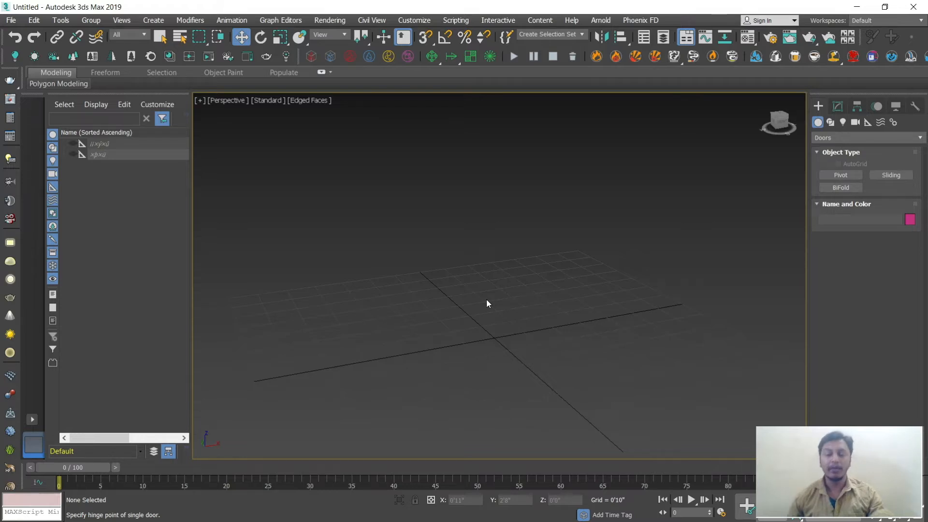
pyautogui.click(831, 140)
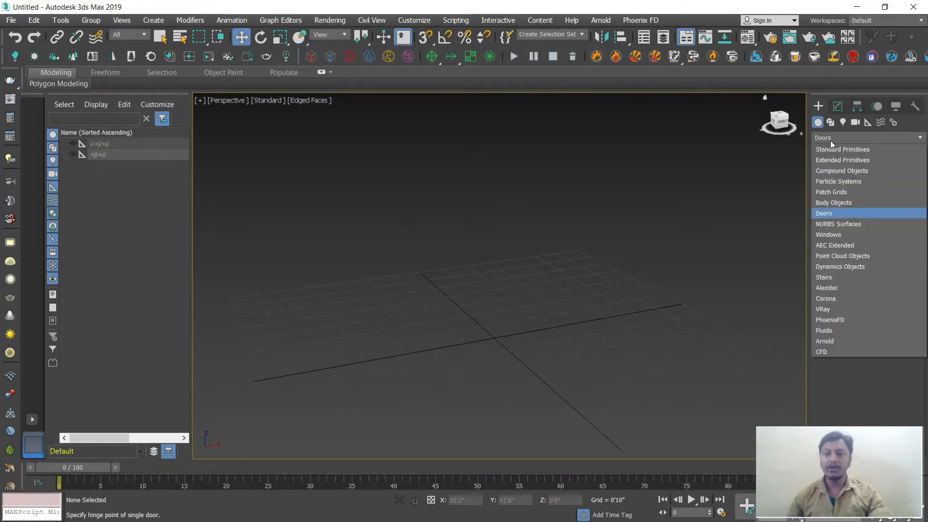
pyautogui.click(832, 234)
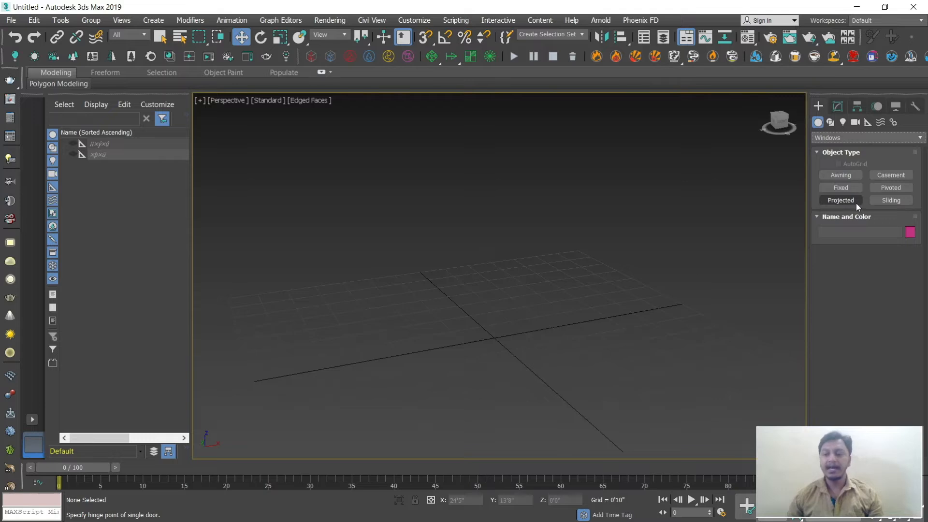
pyautogui.keyDown('alt'); pyautogui.moveTo(627, 315); pyautogui.dragTo(575, 349, button='middle'); pyautogui.keyUp('alt')
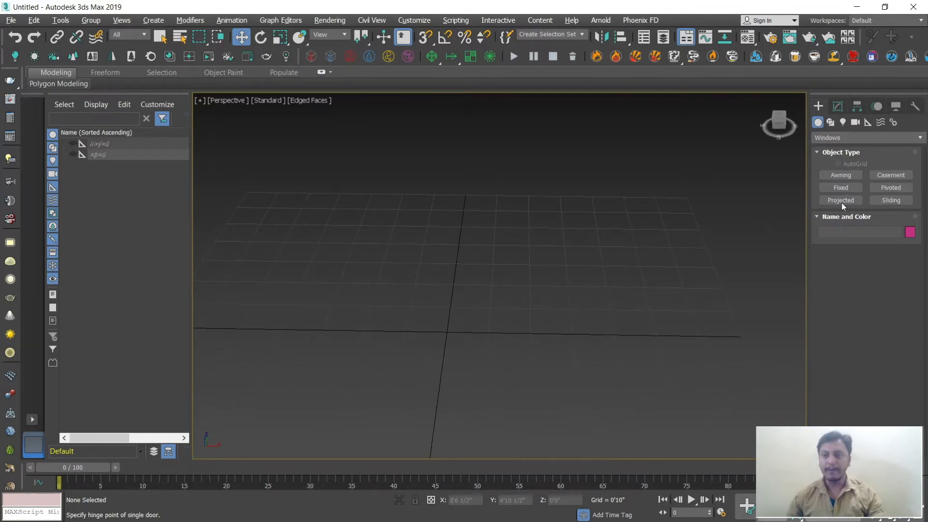
pyautogui.click(841, 175)
pyautogui.keyDown('alt'); pyautogui.moveTo(564, 276); pyautogui.dragTo(479, 284, button='middle'); pyautogui.keyUp('alt')
pyautogui.moveTo(427, 298); pyautogui.dragTo(625, 301)
pyautogui.click(625, 295)
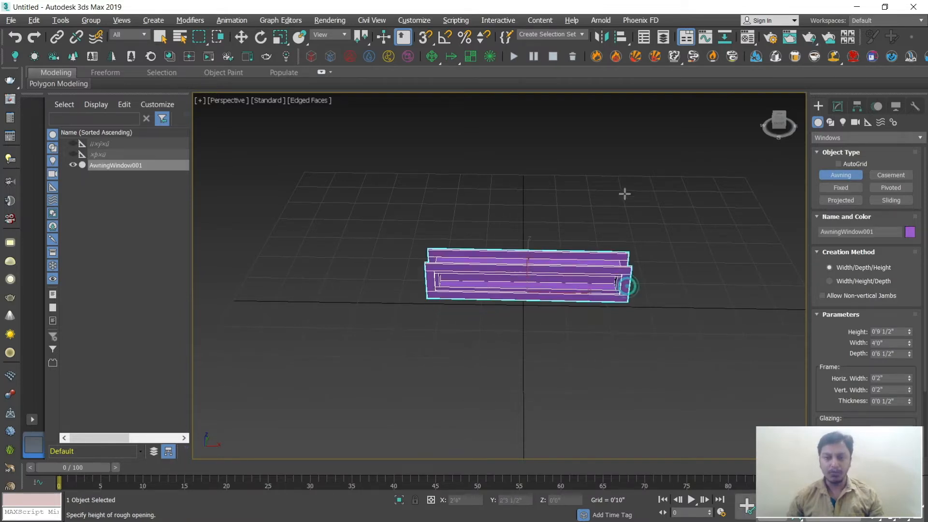
pyautogui.click(625, 89)
pyautogui.keyDown('alt'); pyautogui.moveTo(580, 263); pyautogui.dragTo(599, 300, button='middle'); pyautogui.keyUp('alt')
# - Open the awning window to 54% and finish creating awning windows
pyautogui.moveTo(827, 337); pyautogui.dragTo(823, 248)
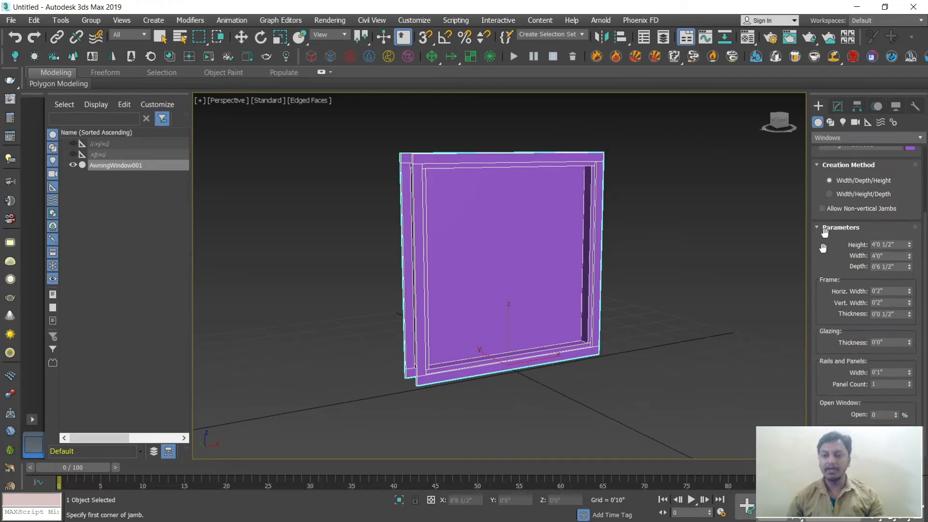
pyautogui.moveTo(896, 413); pyautogui.dragTo(892, 387)
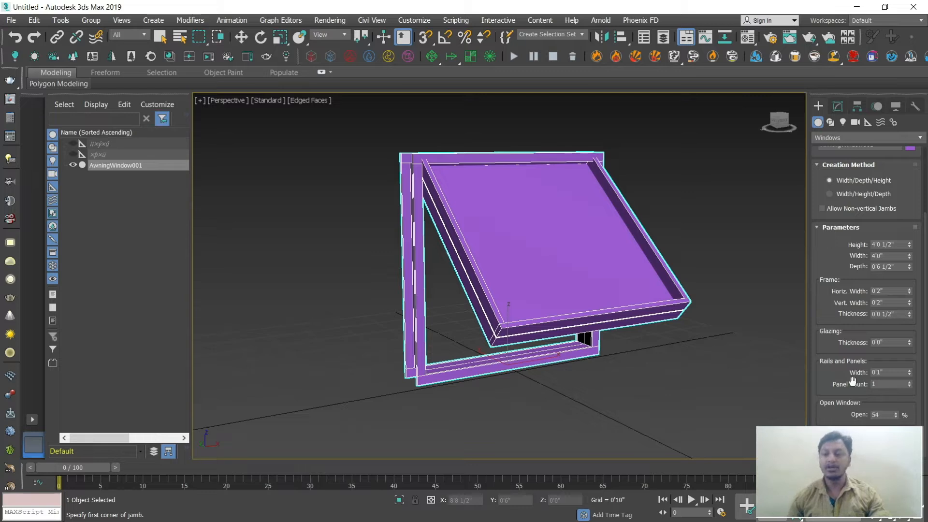
pyautogui.rightClick(612, 330)
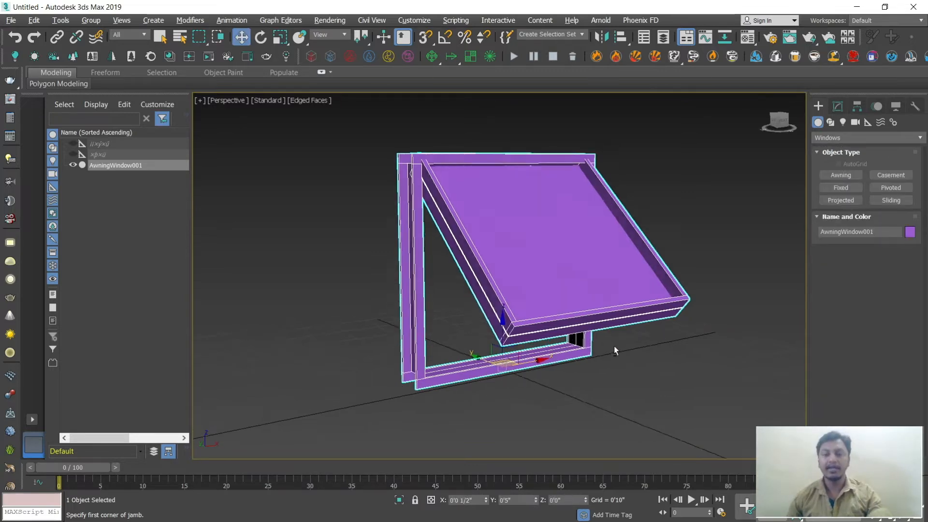
# - Draw a Casement window beside the awning window, about 6'1" wide and 0'5" deep, and finish the creation command
pyautogui.scroll(-2, 614, 346)
pyautogui.scroll(-3, 610, 348)
pyautogui.moveTo(643, 343); pyautogui.dragTo(493, 340, button='middle')
pyautogui.scroll(3, 493, 340)
pyautogui.scroll(-3, 567, 339)
pyautogui.moveTo(567, 337); pyautogui.dragTo(518, 353, button='middle')
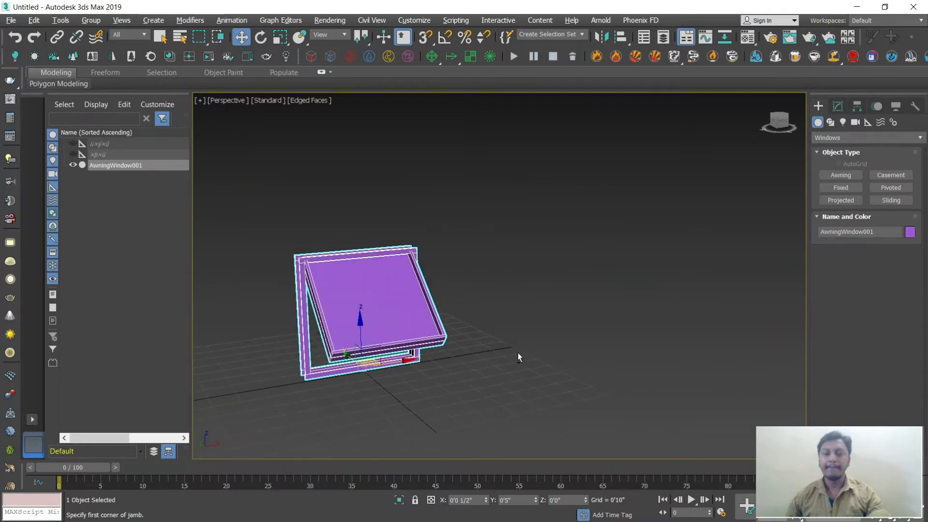
pyautogui.click(885, 174)
pyautogui.moveTo(587, 367); pyautogui.dragTo(489, 340, button='middle')
pyautogui.moveTo(489, 339); pyautogui.dragTo(667, 341)
pyautogui.click(669, 337)
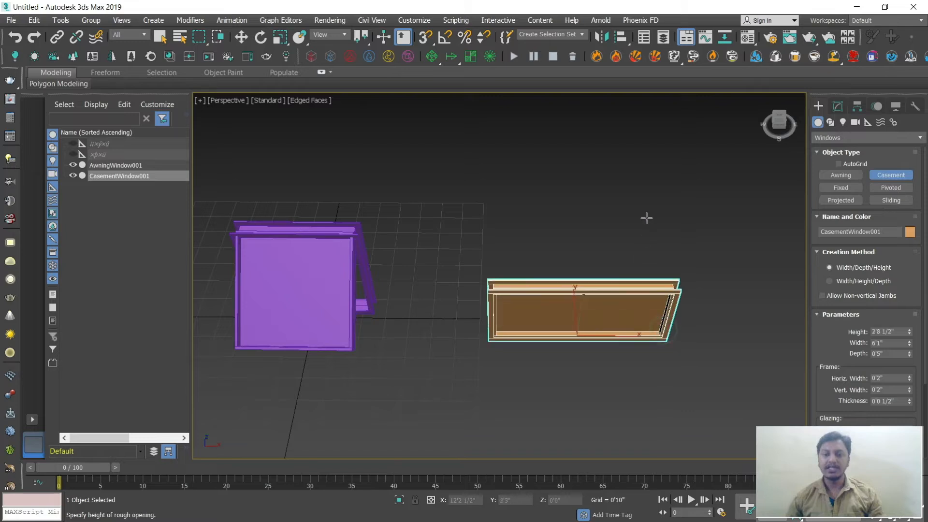
pyautogui.click(643, 152)
pyautogui.press('w')
# - Modify the casement window so that it is open 51%
pyautogui.keyDown('alt'); pyautogui.moveTo(604, 271); pyautogui.dragTo(677, 319, button='middle'); pyautogui.keyUp('alt')
pyautogui.scroll(3, 632, 321)
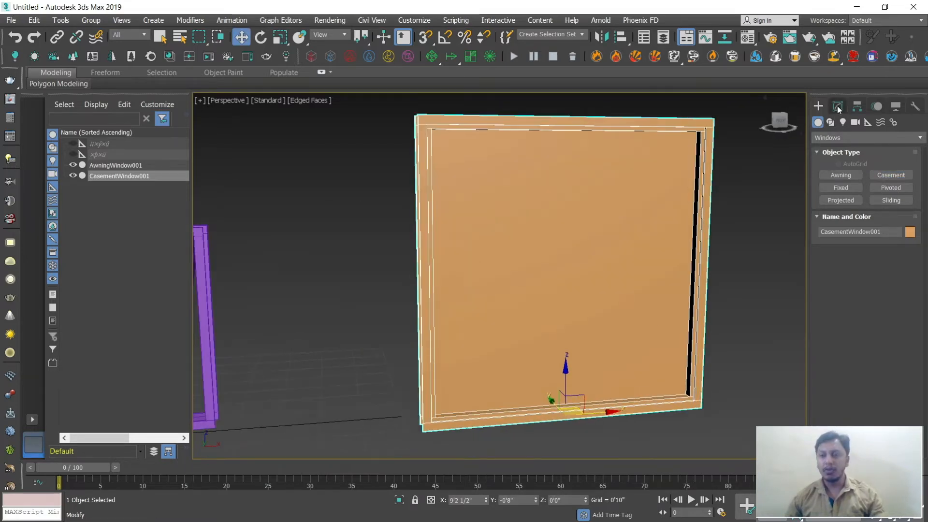
pyautogui.click(839, 106)
pyautogui.scroll(-2, 836, 335)
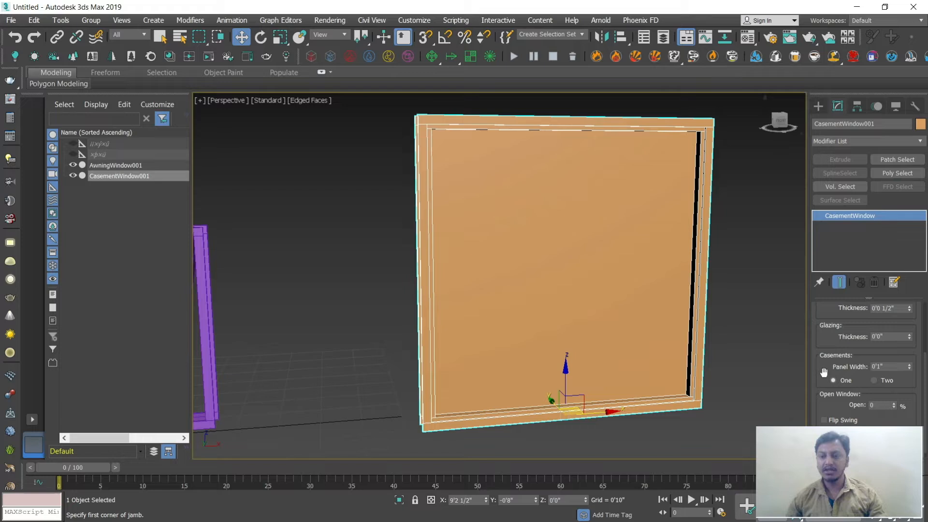
pyautogui.scroll(-2, 822, 363)
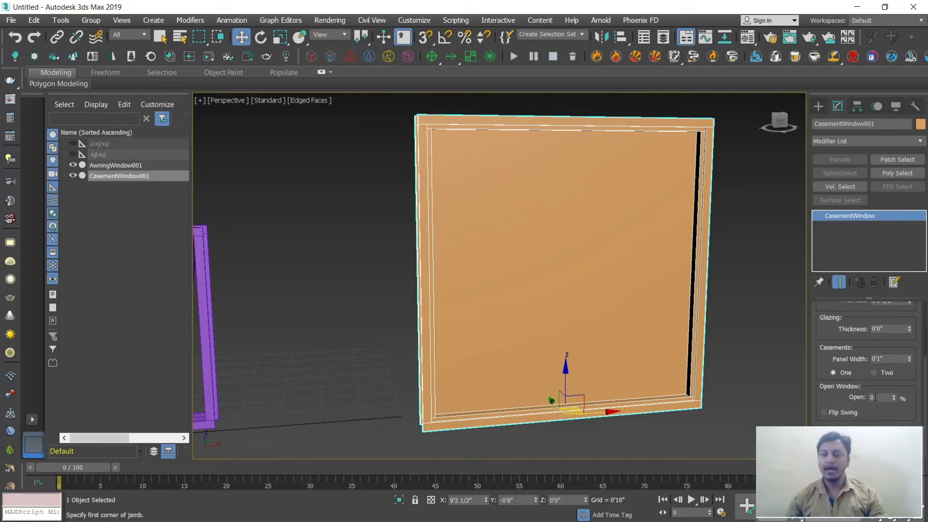
pyautogui.moveTo(894, 396); pyautogui.dragTo(891, 371)
pyautogui.scroll(-4, 501, 319)
pyautogui.moveTo(458, 323); pyautogui.dragTo(477, 306, button='middle')
pyautogui.scroll(2, 426, 322)
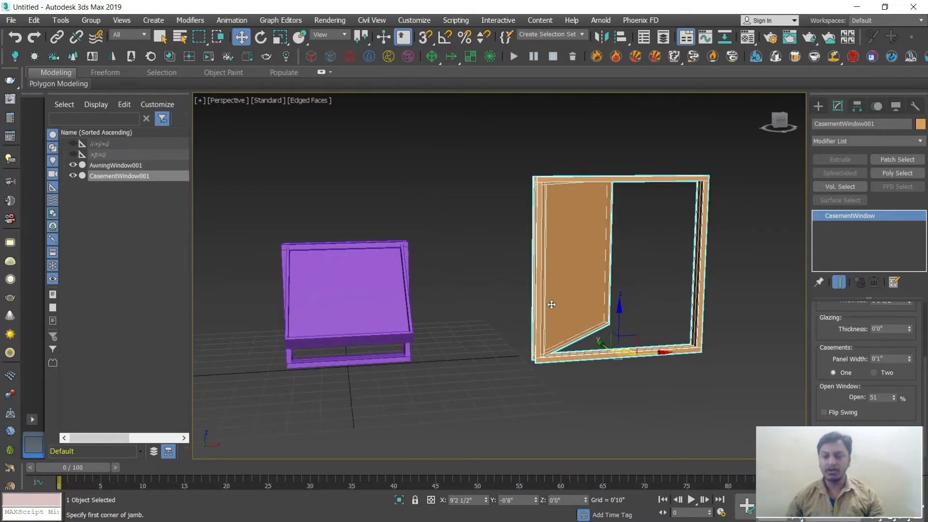
pyautogui.keyDown('alt'); pyautogui.moveTo(576, 262); pyautogui.dragTo(566, 297, button='middle'); pyautogui.keyUp('alt')
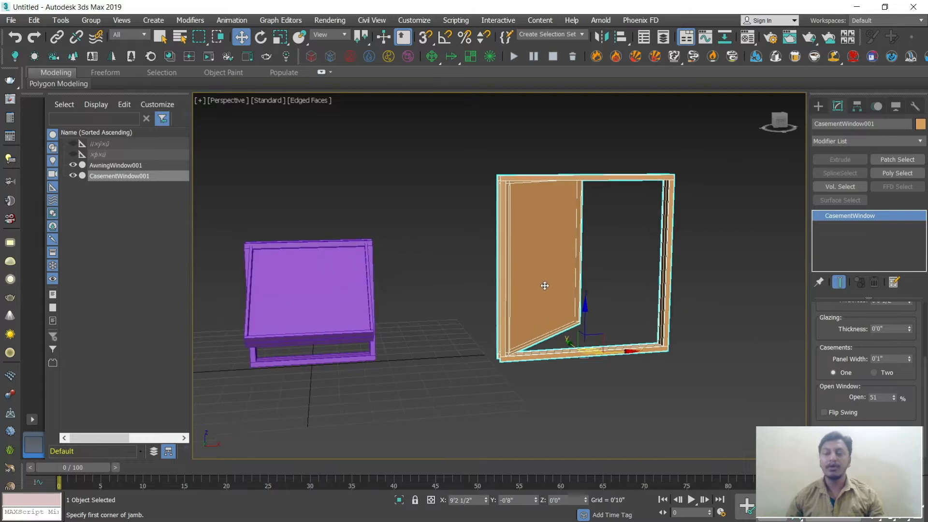
# - Change the casement window to two casements and view the pair of open panels up close
pyautogui.click(874, 372)
pyautogui.keyDown('alt'); pyautogui.moveTo(618, 326); pyautogui.dragTo(605, 343, button='middle'); pyautogui.keyUp('alt')
pyautogui.scroll(2, 604, 330)
pyautogui.scroll(5, 604, 343)
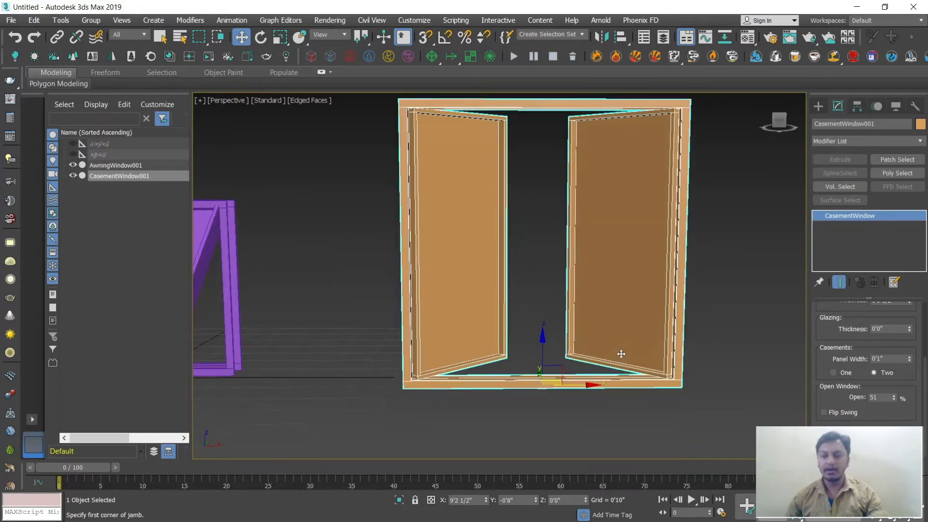